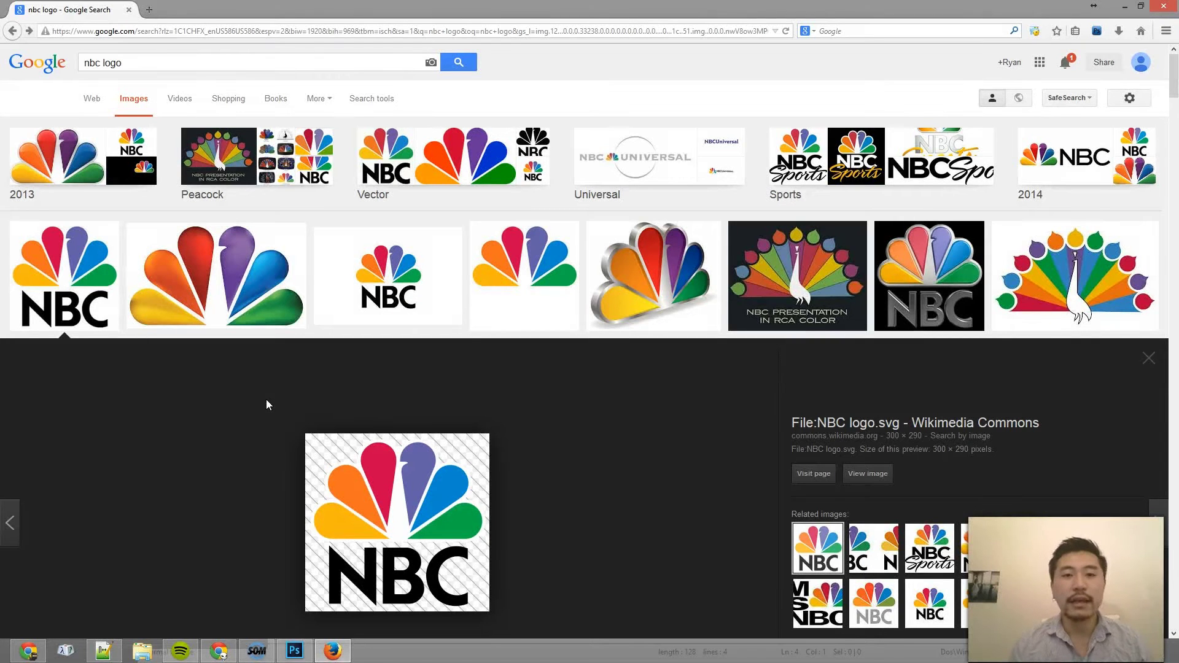
# Scroll to the Wikimedia Commons NBC logo preview and bring up its image context menu.
pyautogui.scroll(-1, 319, 376)
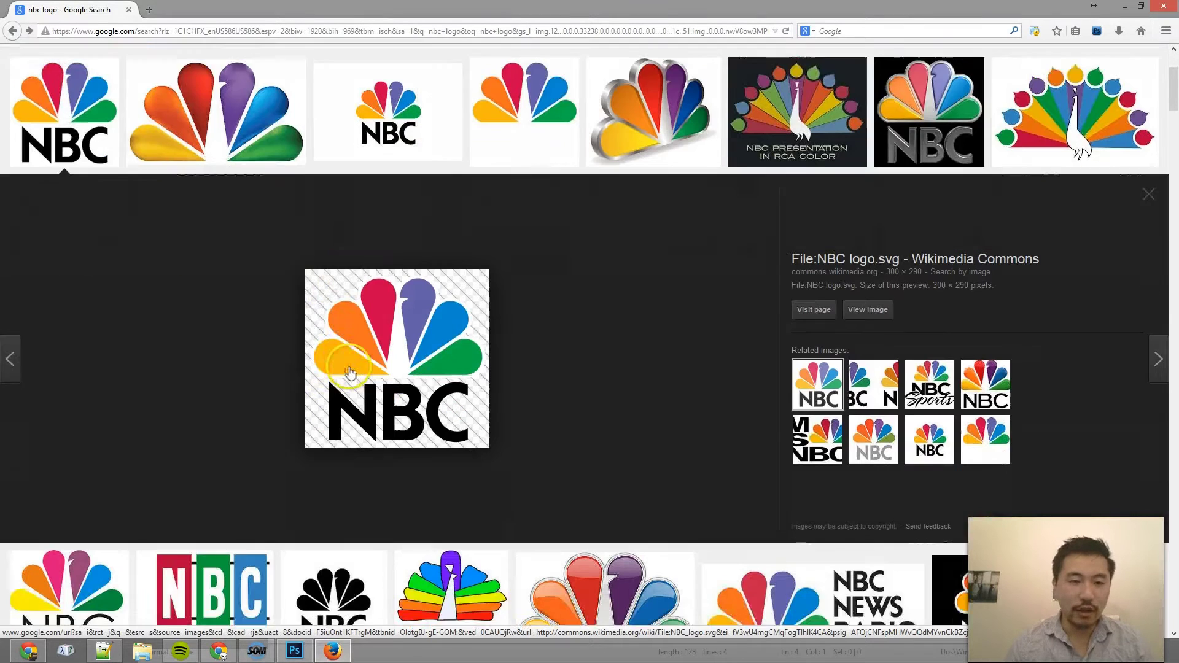
pyautogui.scroll(-2, 338, 372)
pyautogui.rightClick(379, 297)
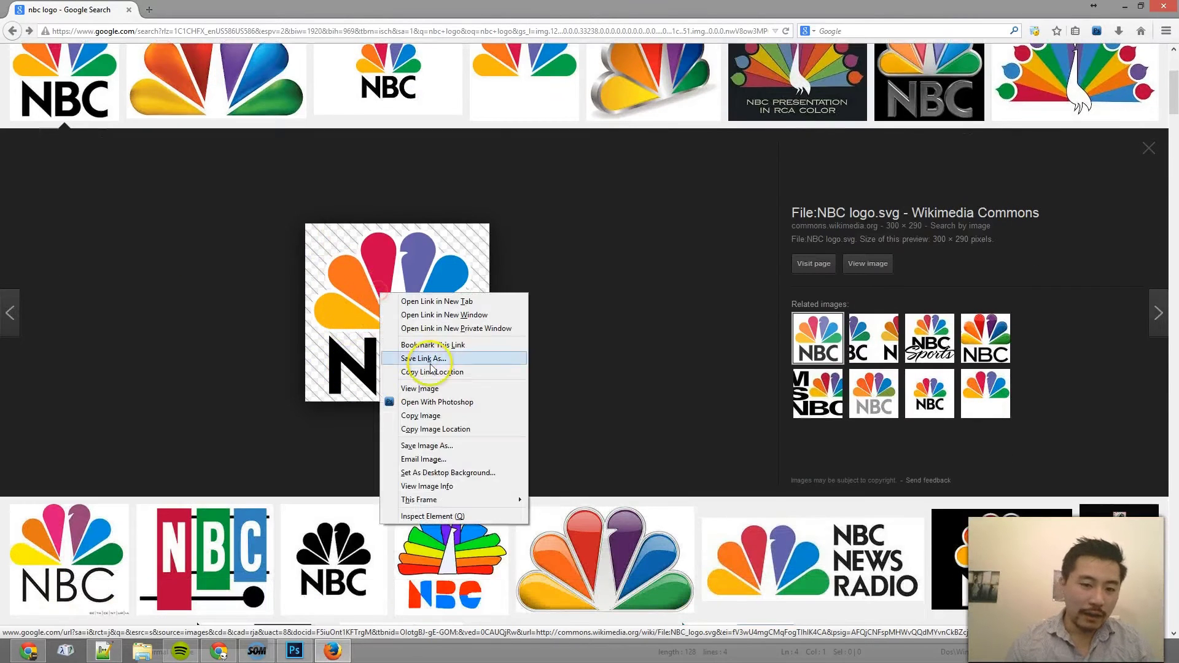
# Copy the NBC logo and paste it into a new 600×400 pixel Photoshop document.
pyautogui.click(454, 416)
pyautogui.click(320, 642)
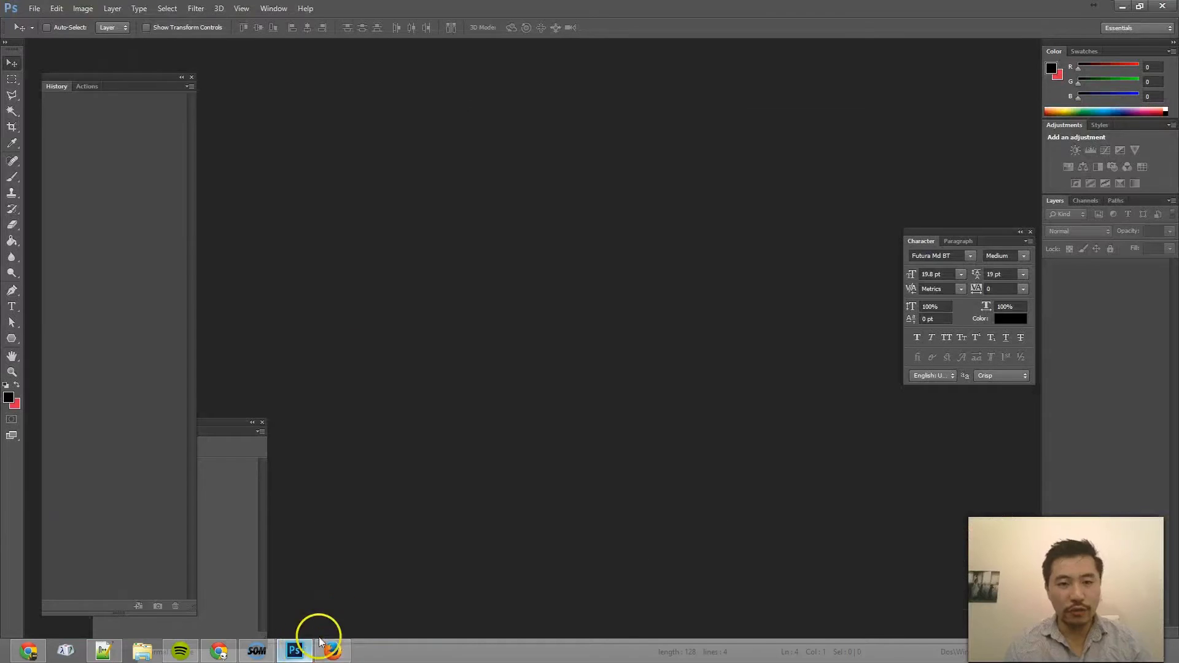
pyautogui.hotkey('ctrl', 'n')
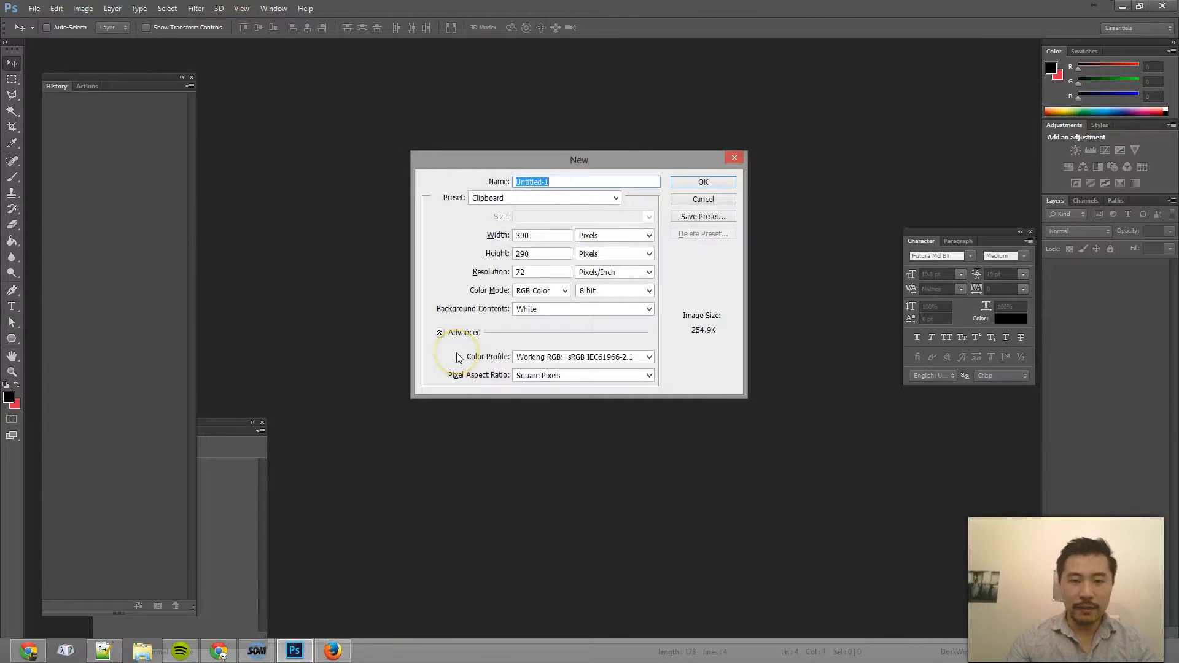
pyautogui.press('Tab')
pyautogui.press('Tab')
pyautogui.hotkey('shift', 'Tab')
pyautogui.write('600')
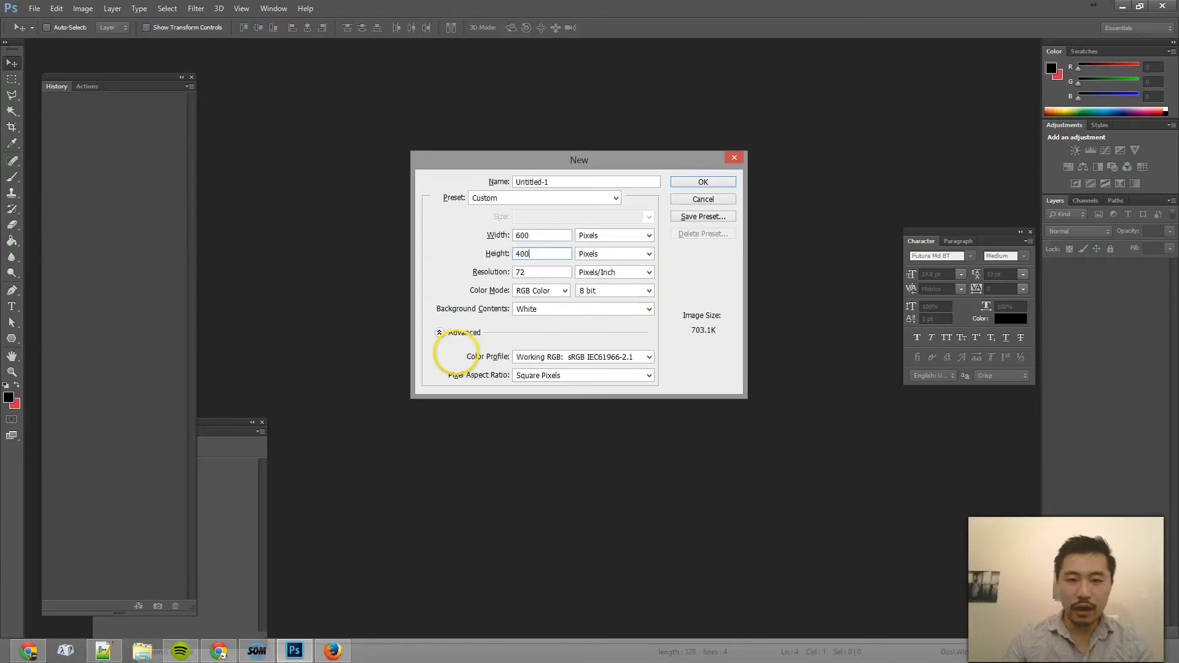
pyautogui.press('Return')
pyautogui.hotkey('ctrl', 'v')
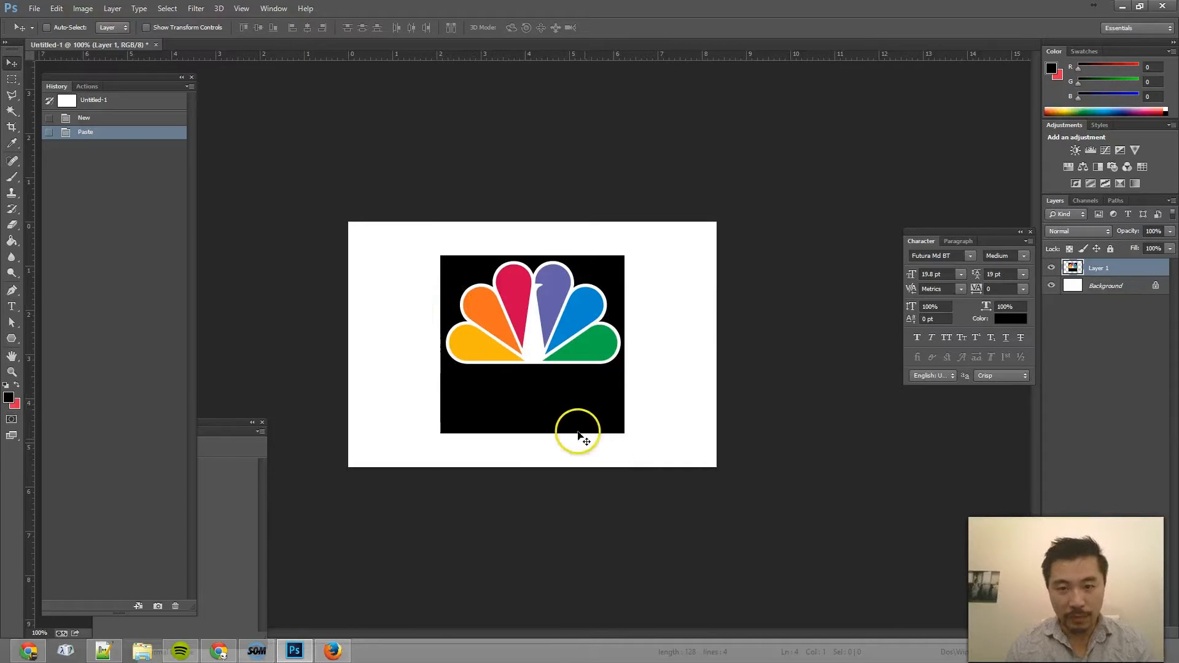
# Move the NBC logo up-left and delete its black background with the Magic Wand.
pyautogui.moveTo(583, 408); pyautogui.dragTo(601, 321)
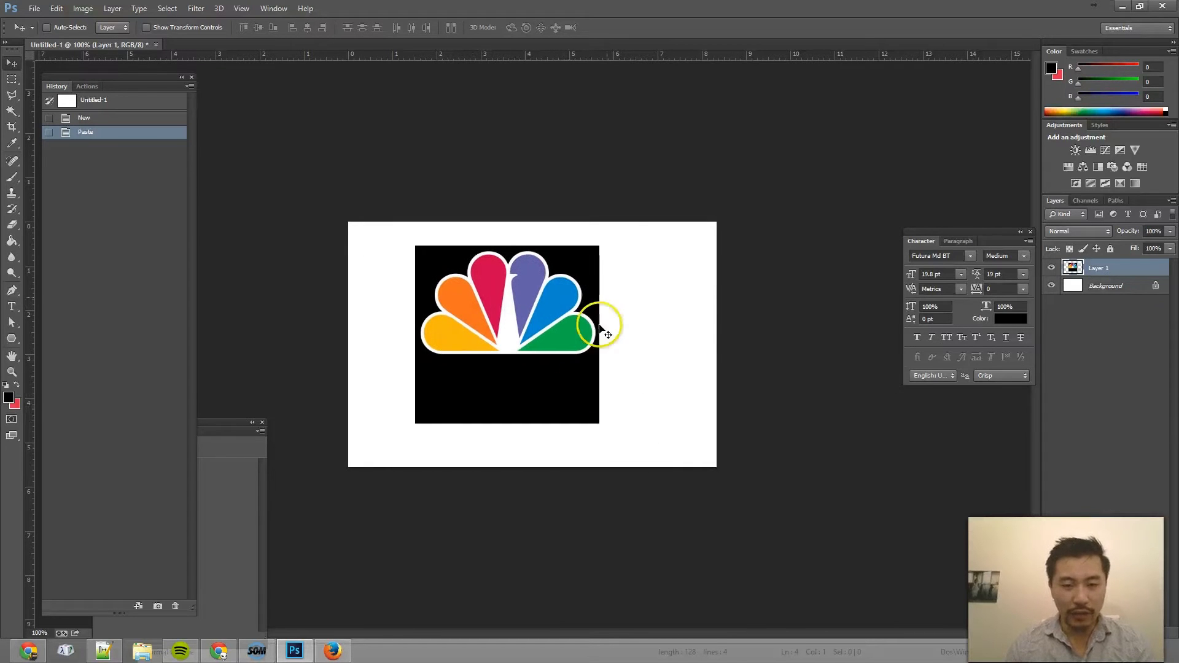
pyautogui.press('w')
pyautogui.click(584, 266)
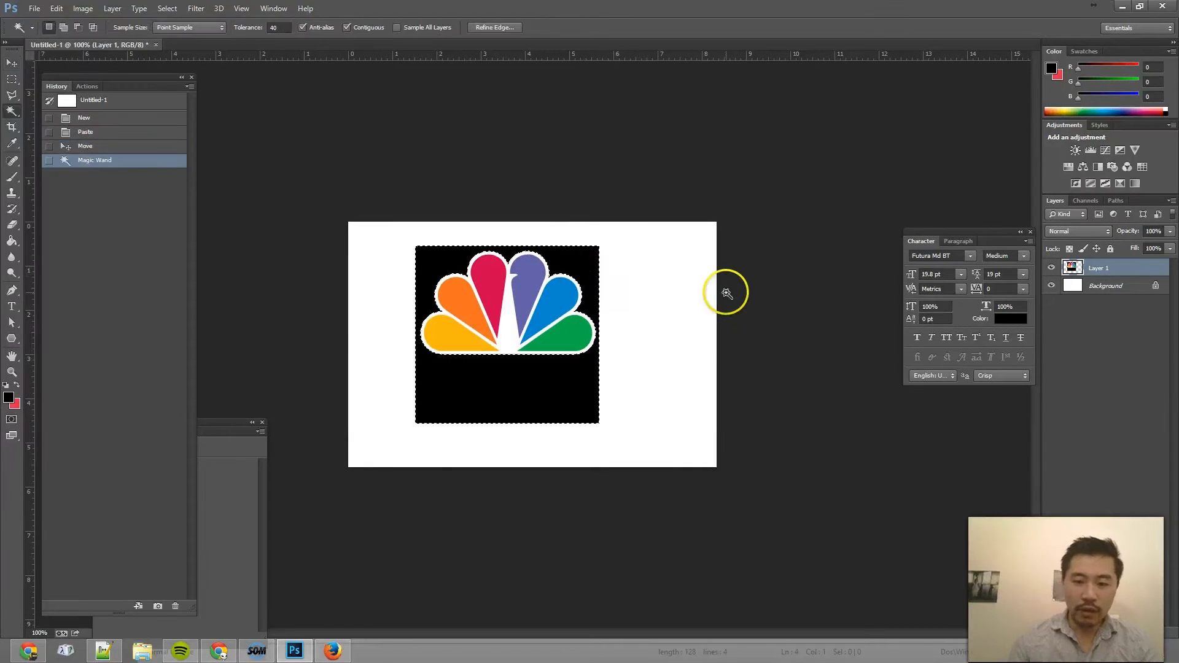
pyautogui.press('Delete')
pyautogui.hotkey('ctrl', 'd')
# Clear a rectangular area of the canvas, then delete the NBC logo layer.
pyautogui.press('m')
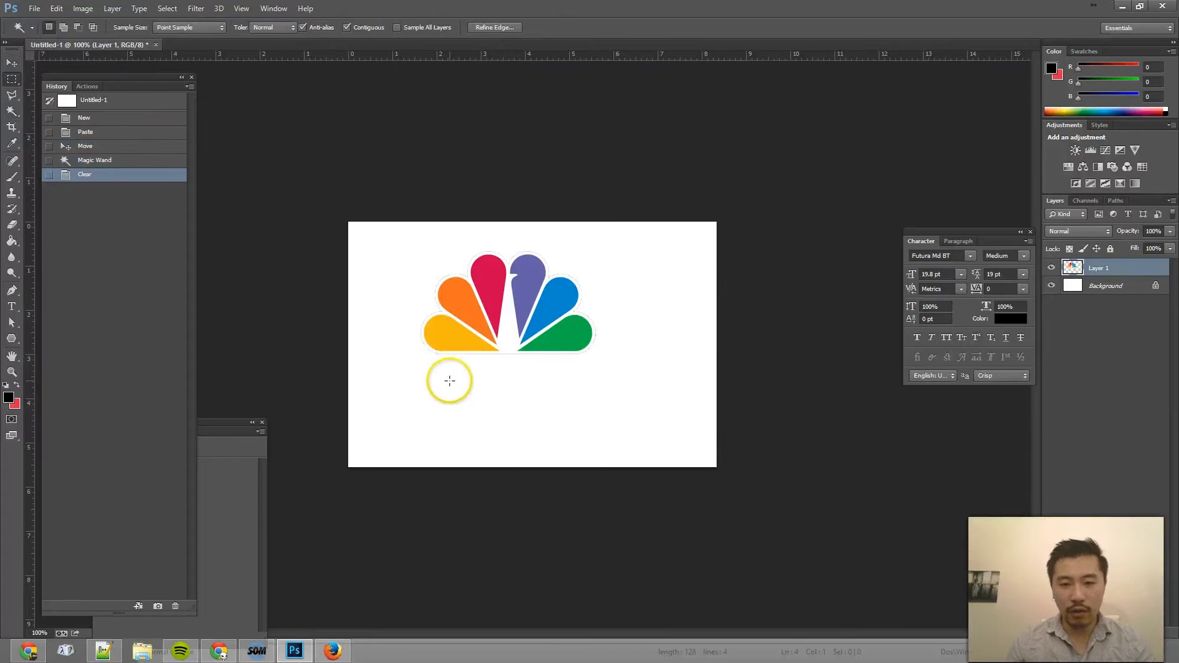
pyautogui.moveTo(584, 419); pyautogui.dragTo(443, 351)
pyautogui.click(400, 416)
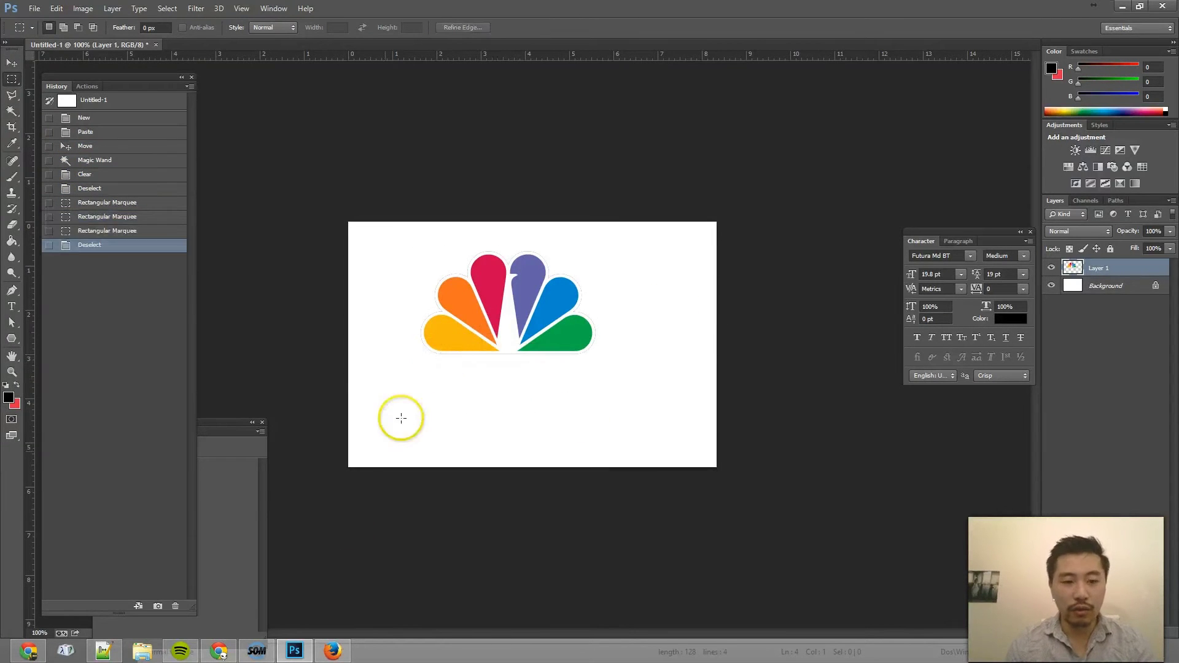
pyautogui.click(333, 651)
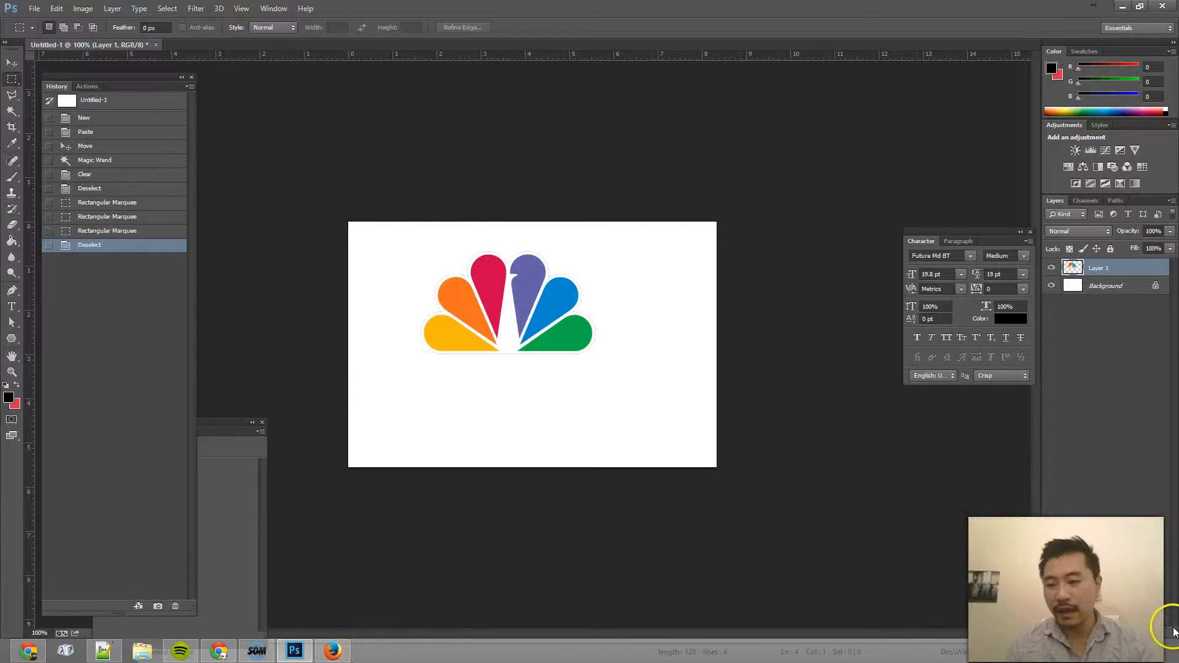
pyautogui.press('Delete')
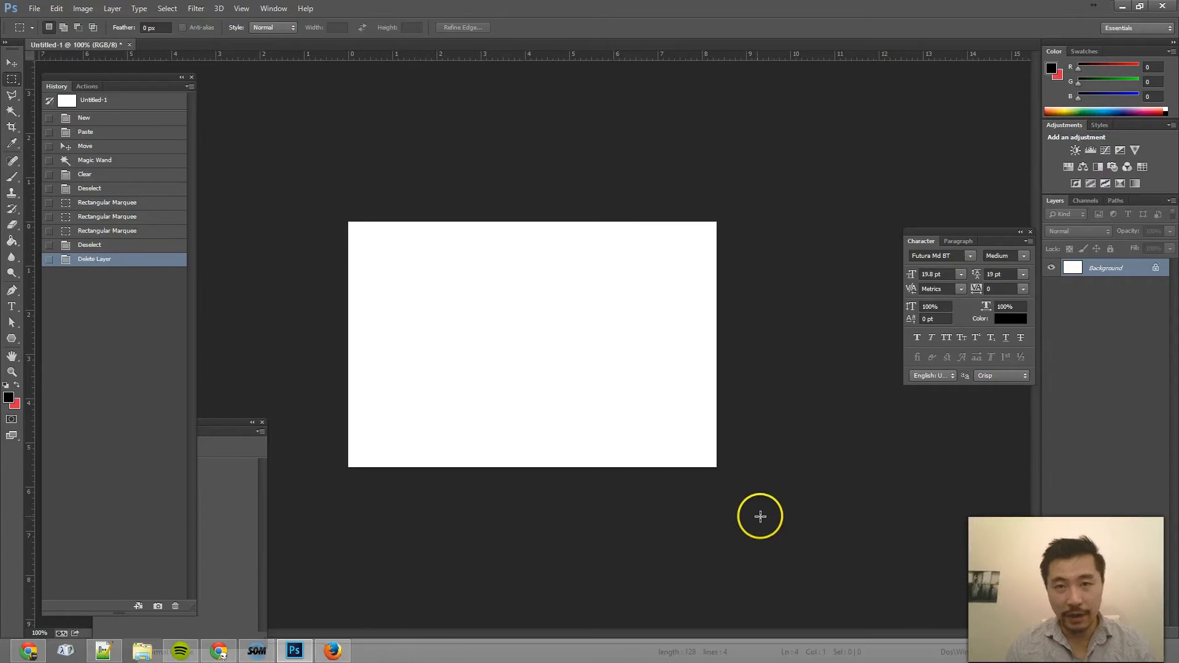
# Search the web for 'open in photoshop' in a new Firefox tab.
pyautogui.click(332, 651)
pyautogui.scroll(2, 259, 355)
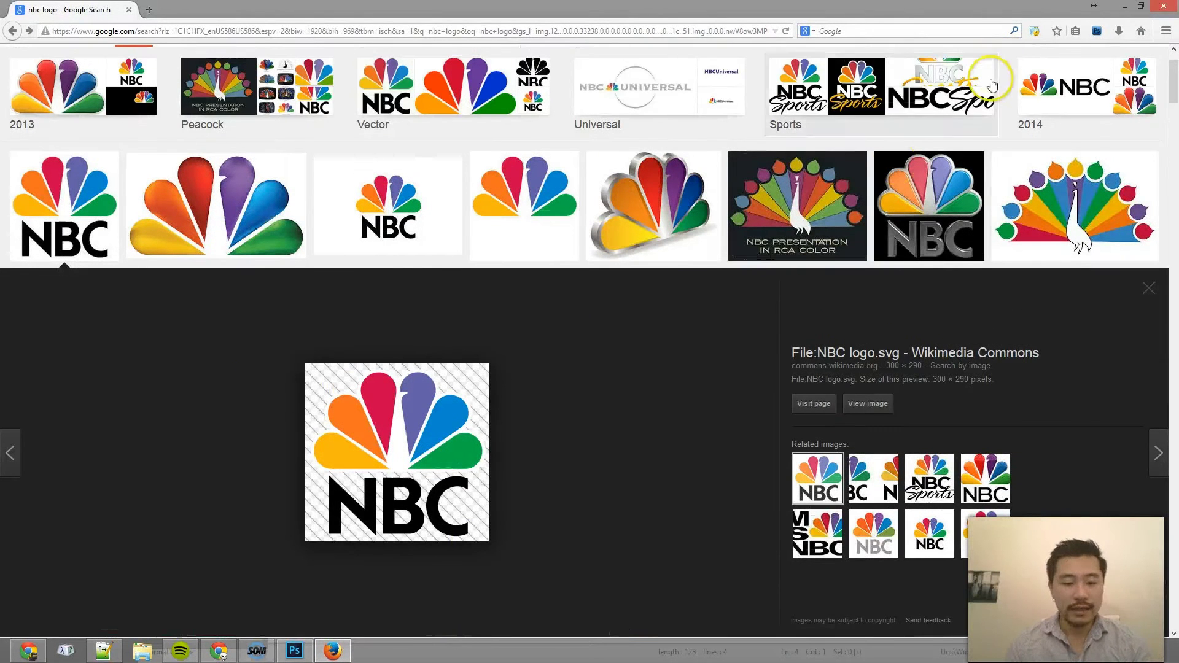
pyautogui.hotkey('ctrl', 't')
pyautogui.write('open in photoshop')
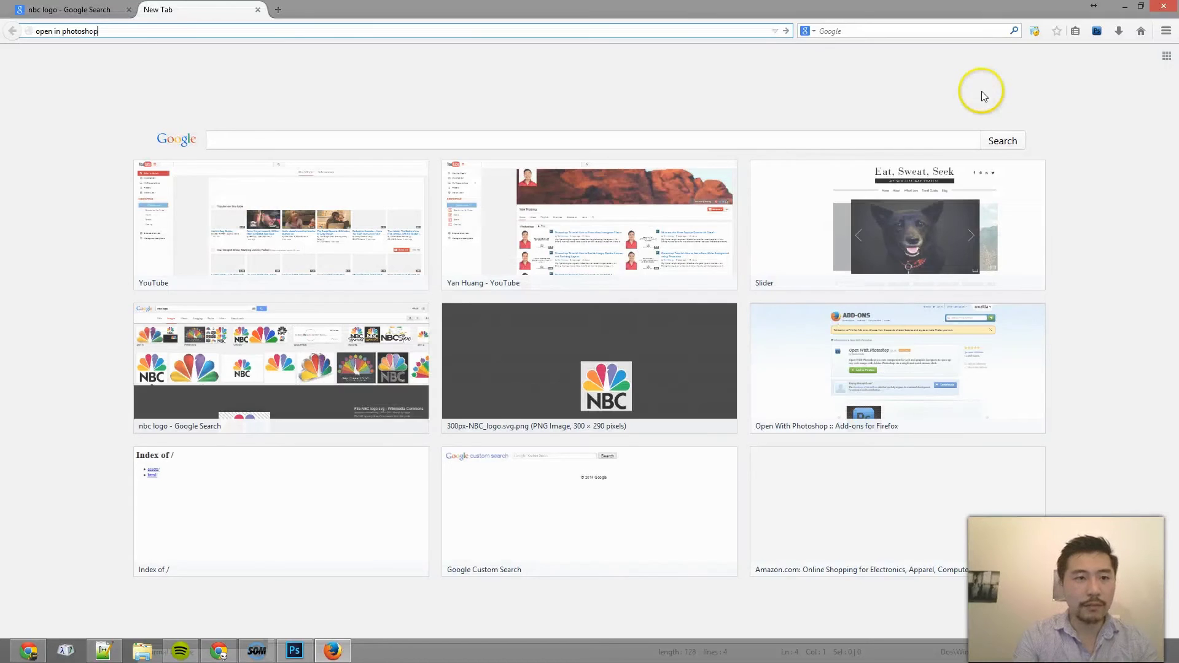
pyautogui.press('Return')
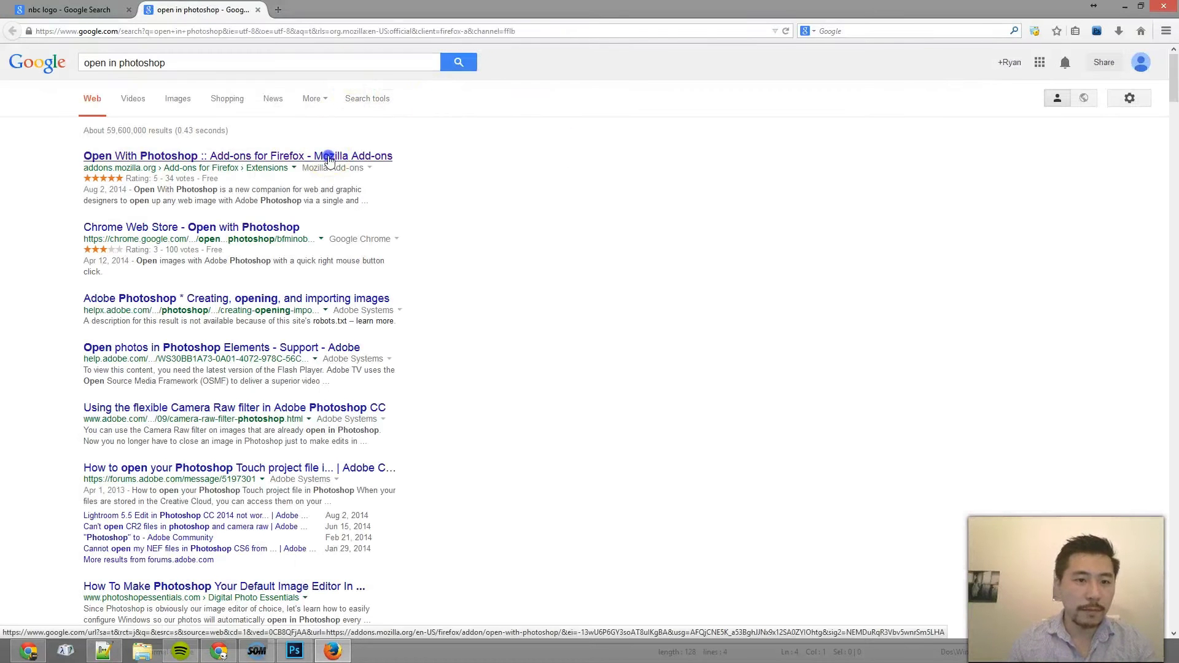
# Install the Open With Photoshop add-on from its Mozilla Add-ons page.
pyautogui.click(315, 155)
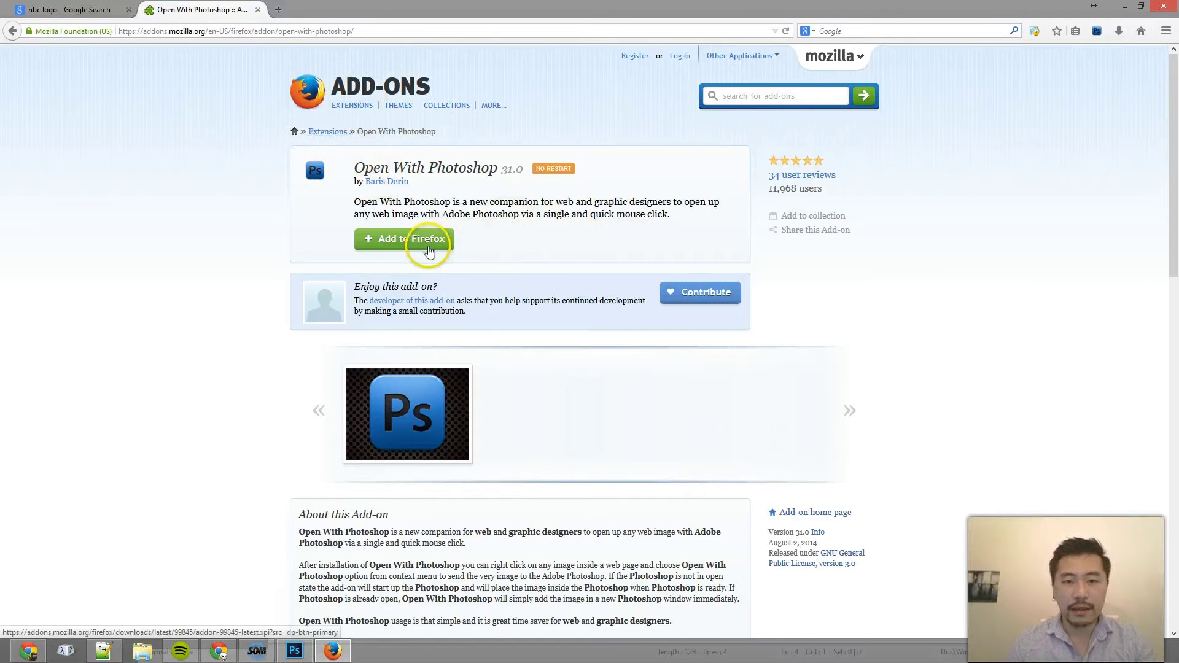
pyautogui.click(429, 244)
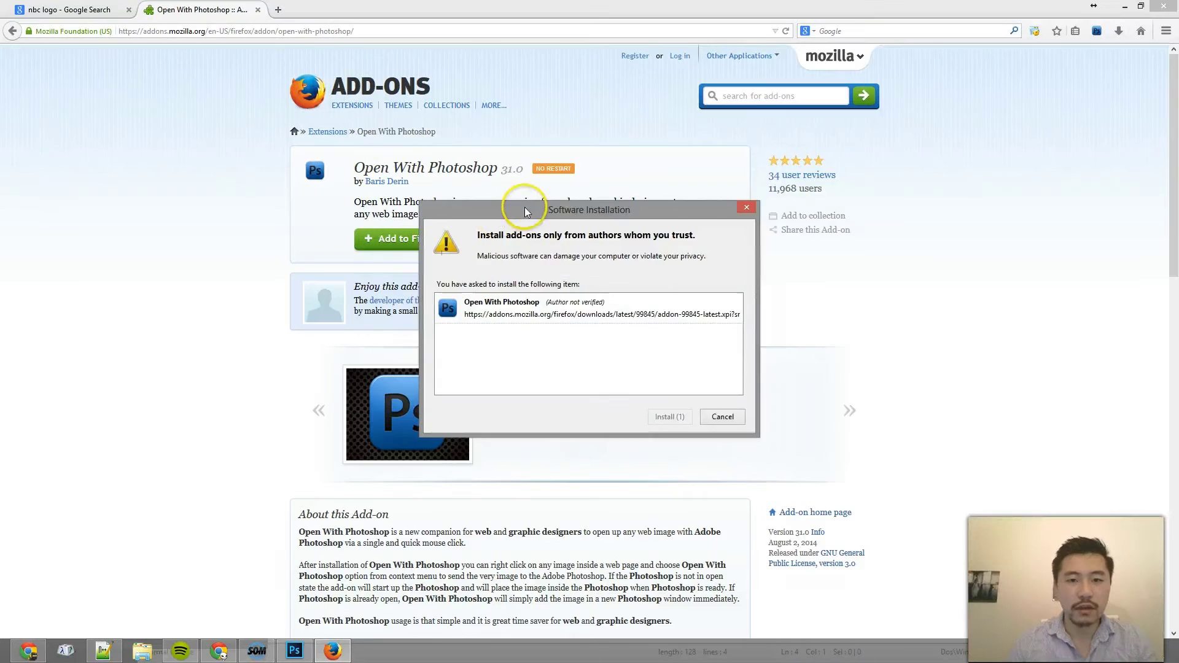
pyautogui.moveTo(525, 211); pyautogui.dragTo(730, 213)
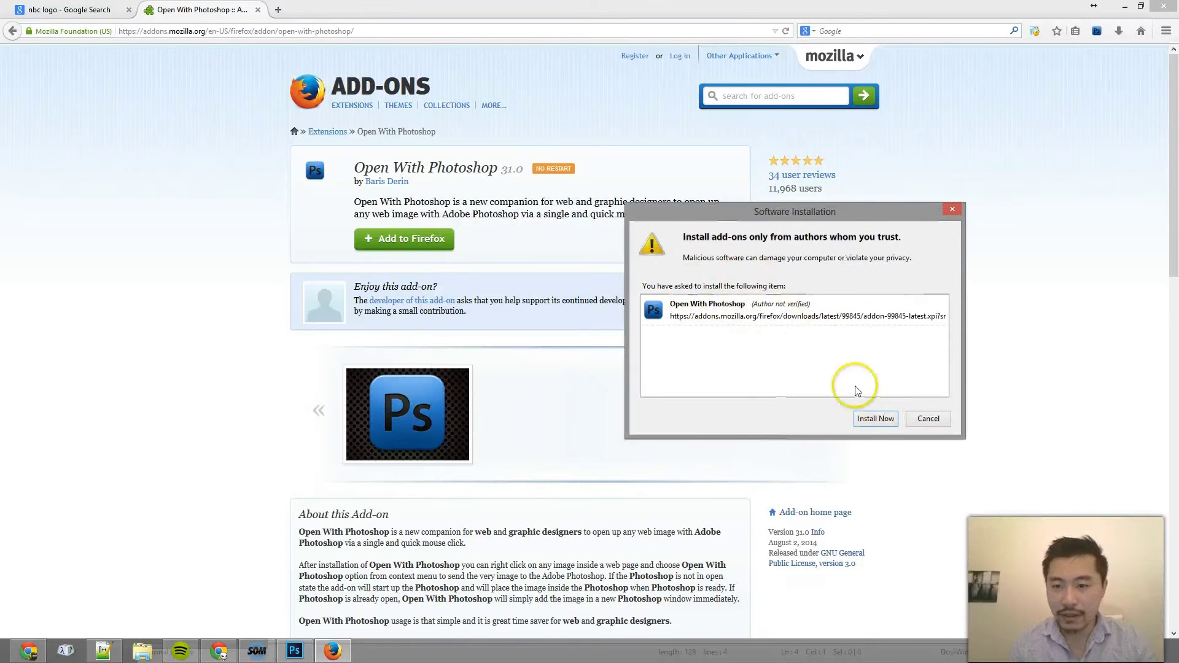
pyautogui.click(866, 418)
pyautogui.click(697, 307)
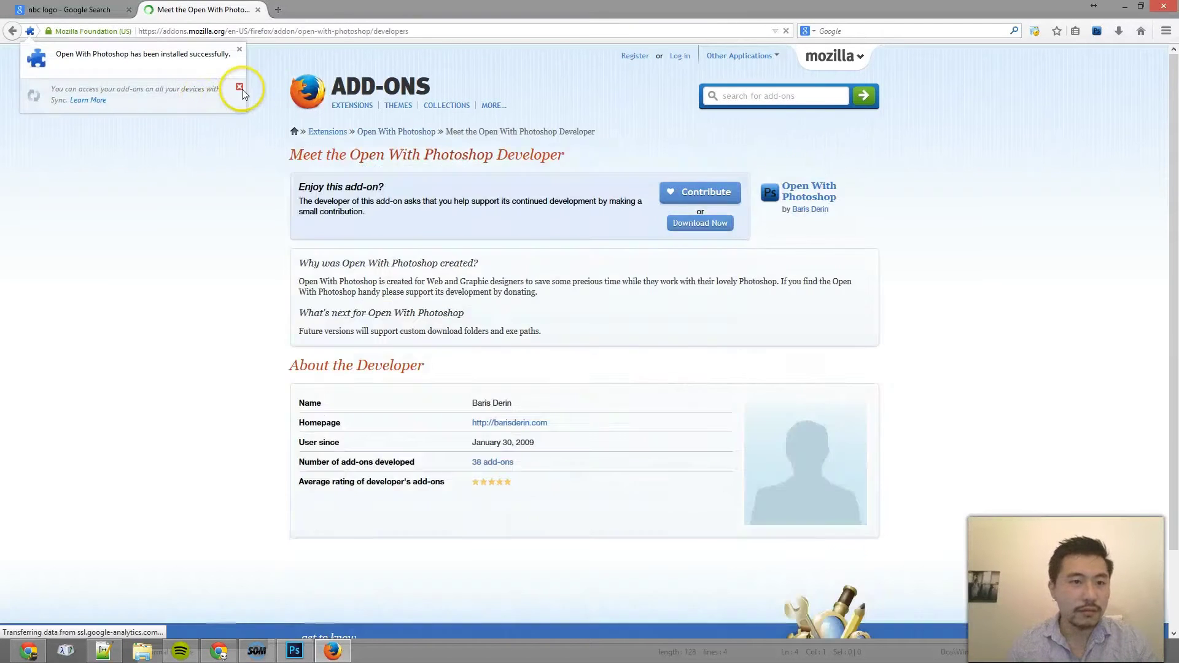
# Look over the add-on developer's website, then close that tab.
pyautogui.click(240, 86)
pyautogui.click(309, 275)
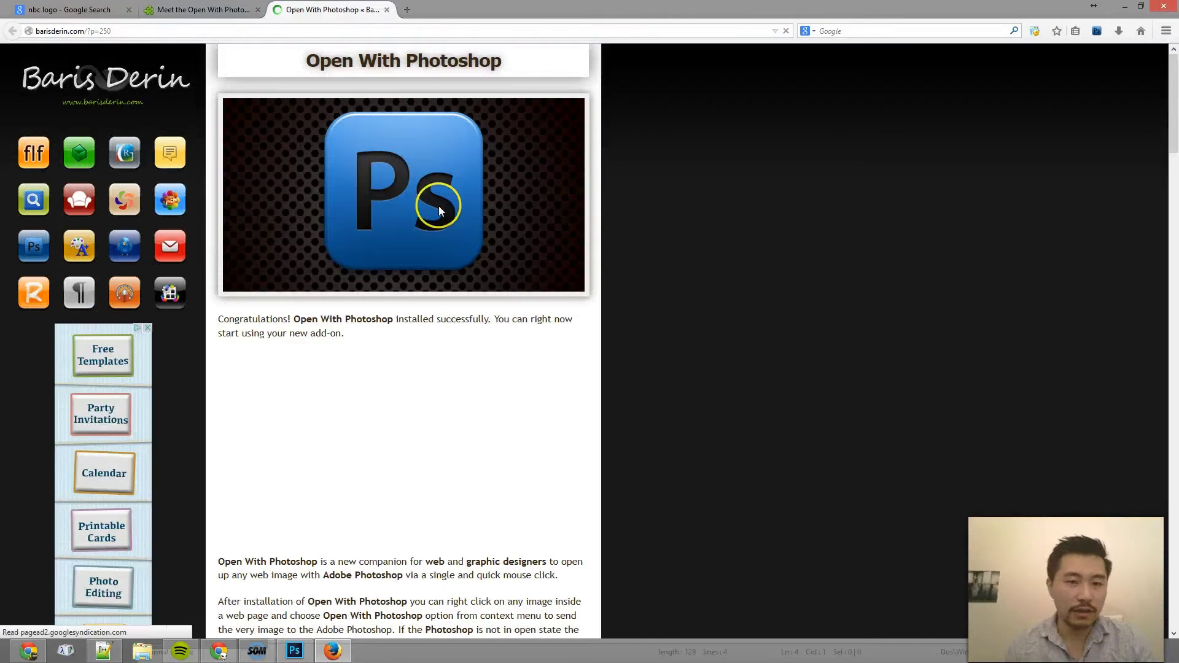
pyautogui.scroll(-3, 637, 230)
pyautogui.scroll(3, 639, 233)
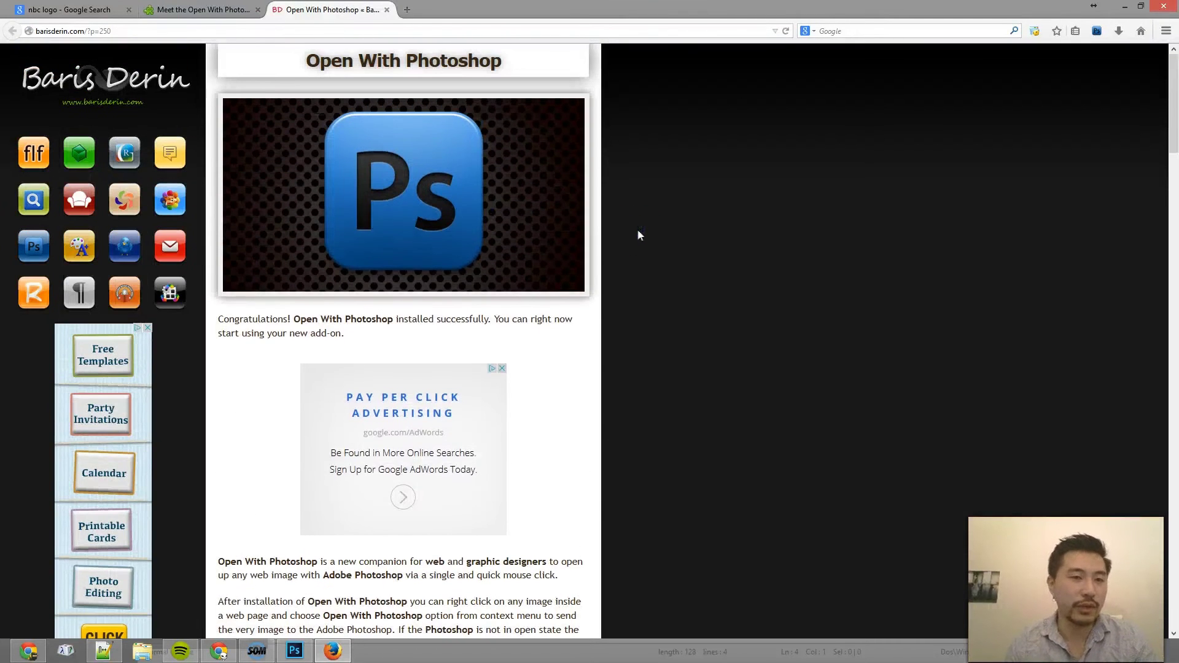
pyautogui.hotkey('ctrl', 'w')
pyautogui.click(96, 9)
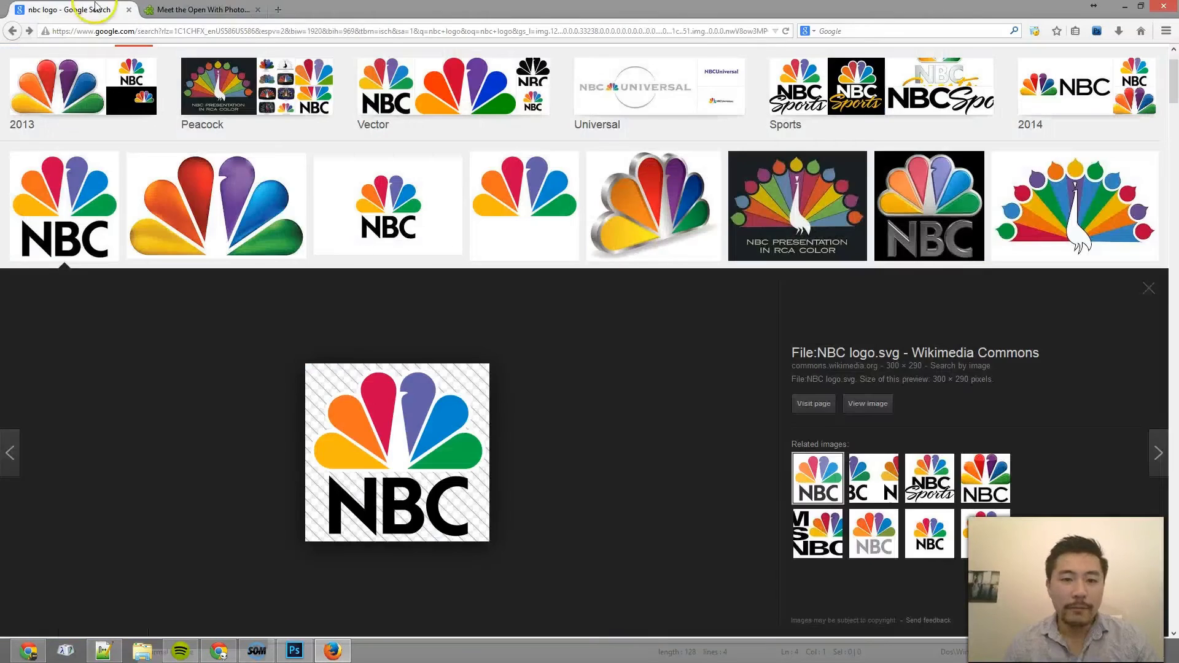
pyautogui.click(277, 205)
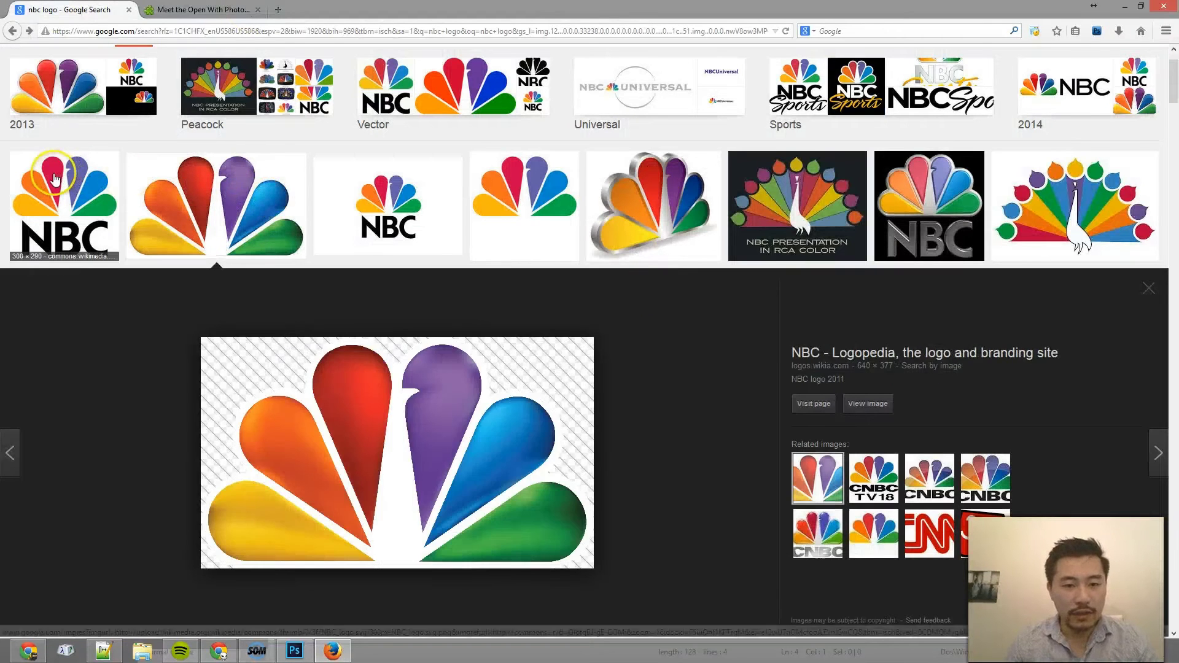
pyautogui.click(55, 178)
pyautogui.click(248, 188)
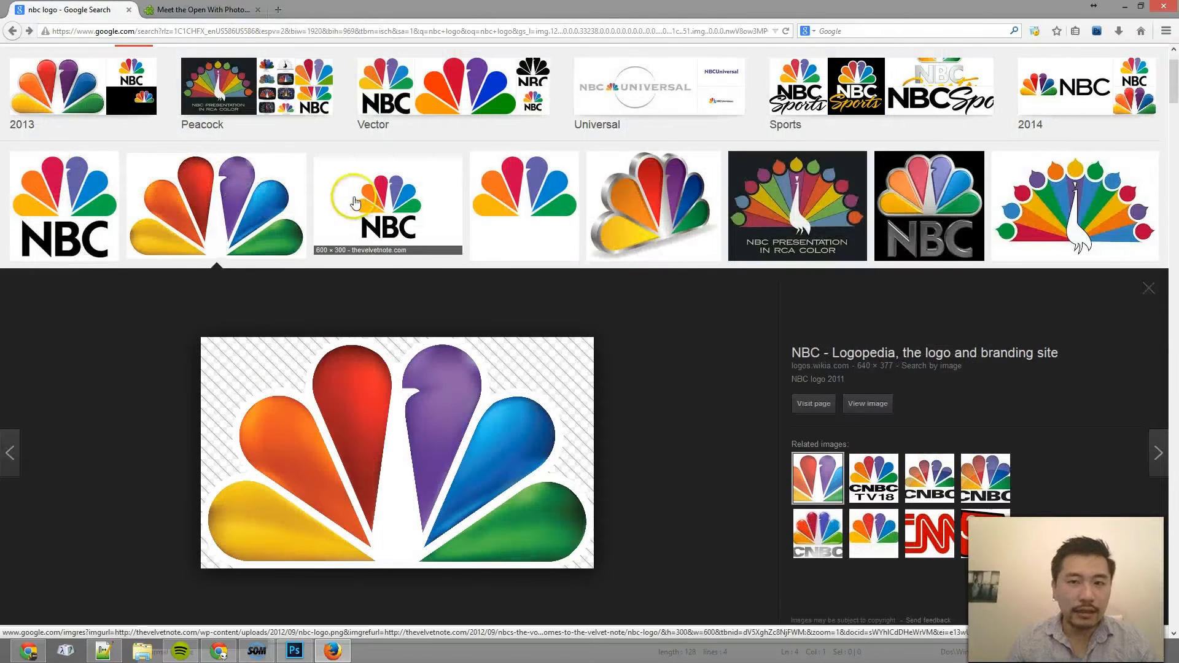
pyautogui.click(218, 651)
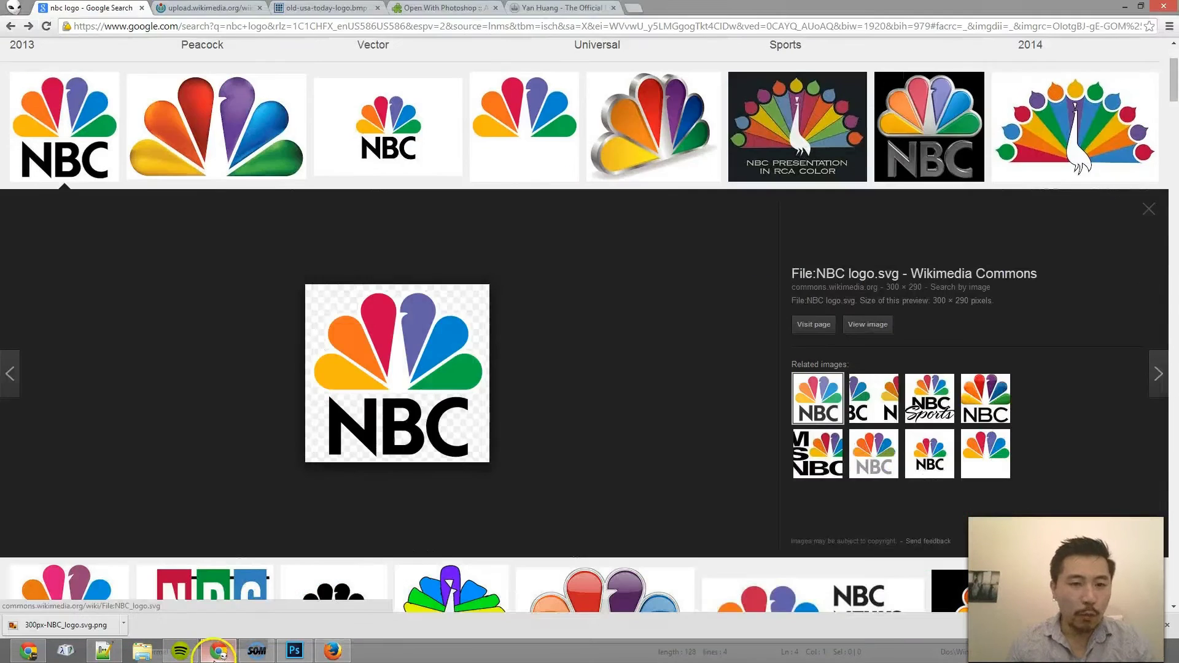
pyautogui.click(170, 141)
pyautogui.click(54, 98)
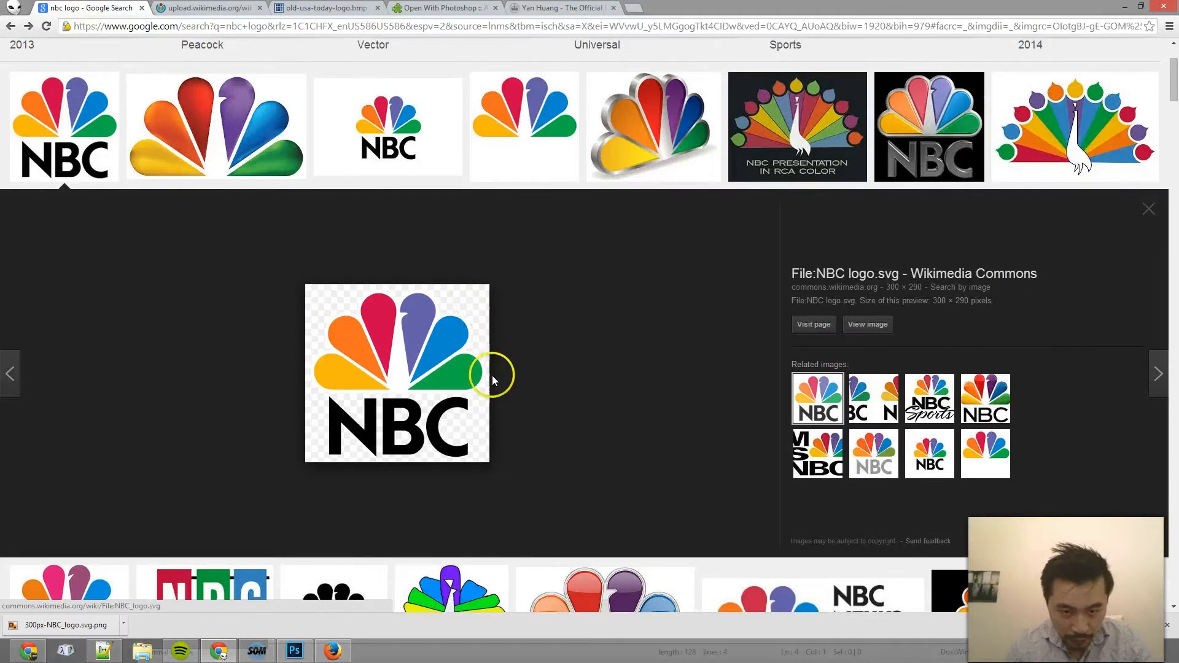
pyautogui.click(276, 125)
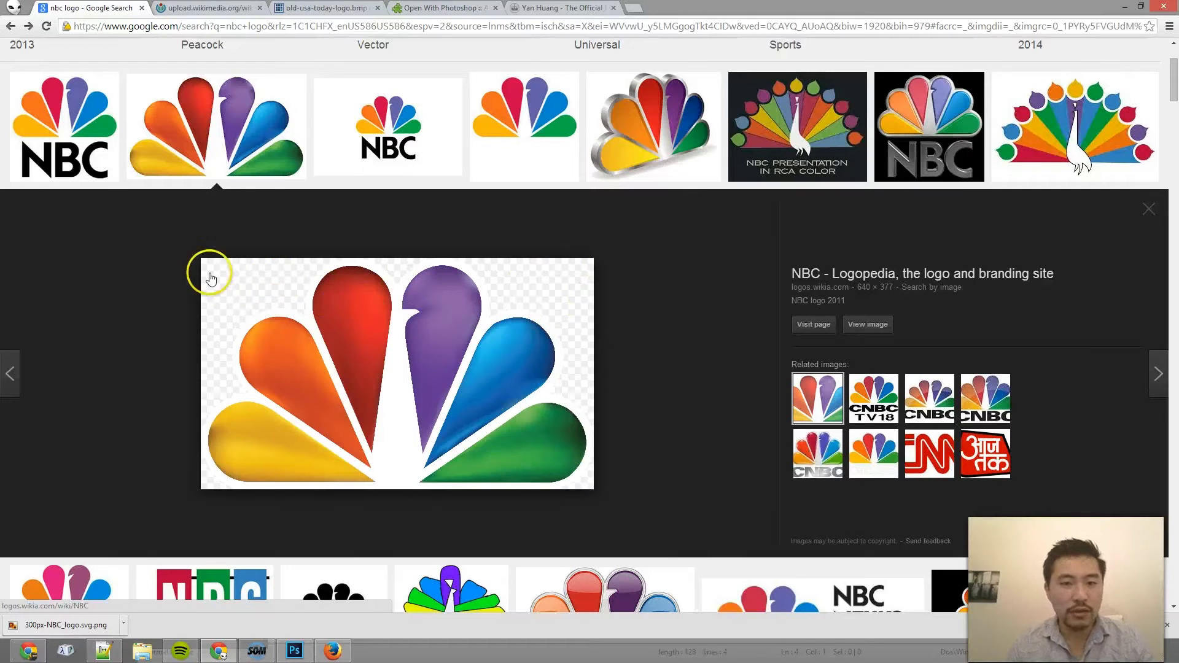
pyautogui.click(334, 651)
pyautogui.scroll(-2, 382, 350)
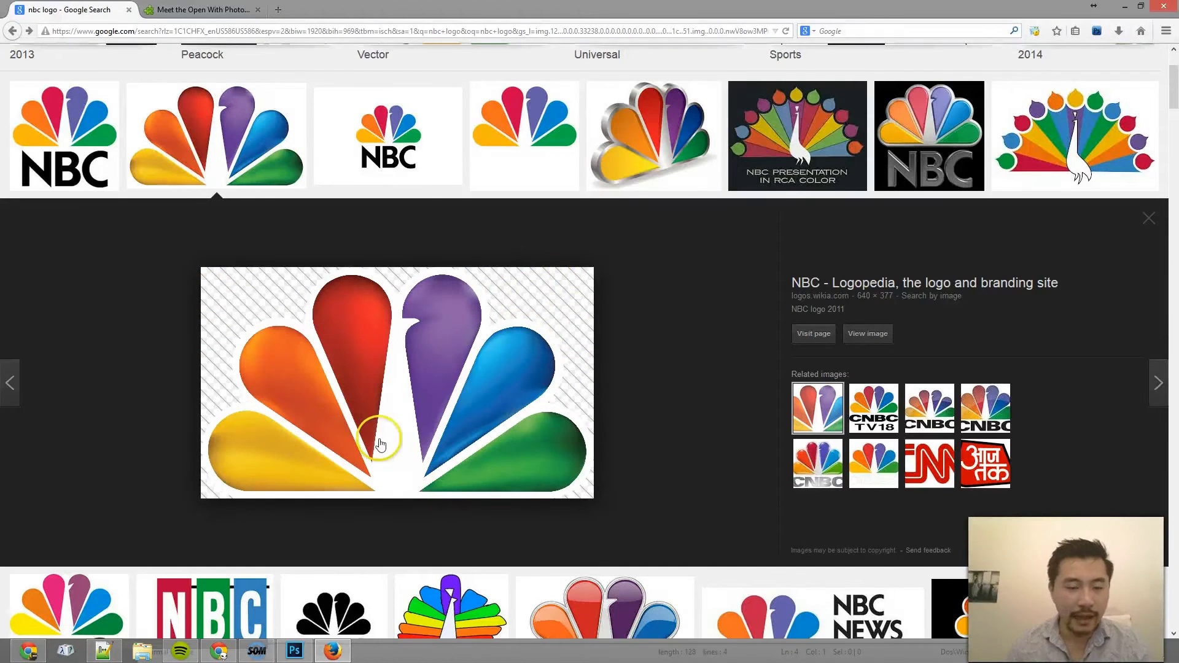
pyautogui.click(106, 89)
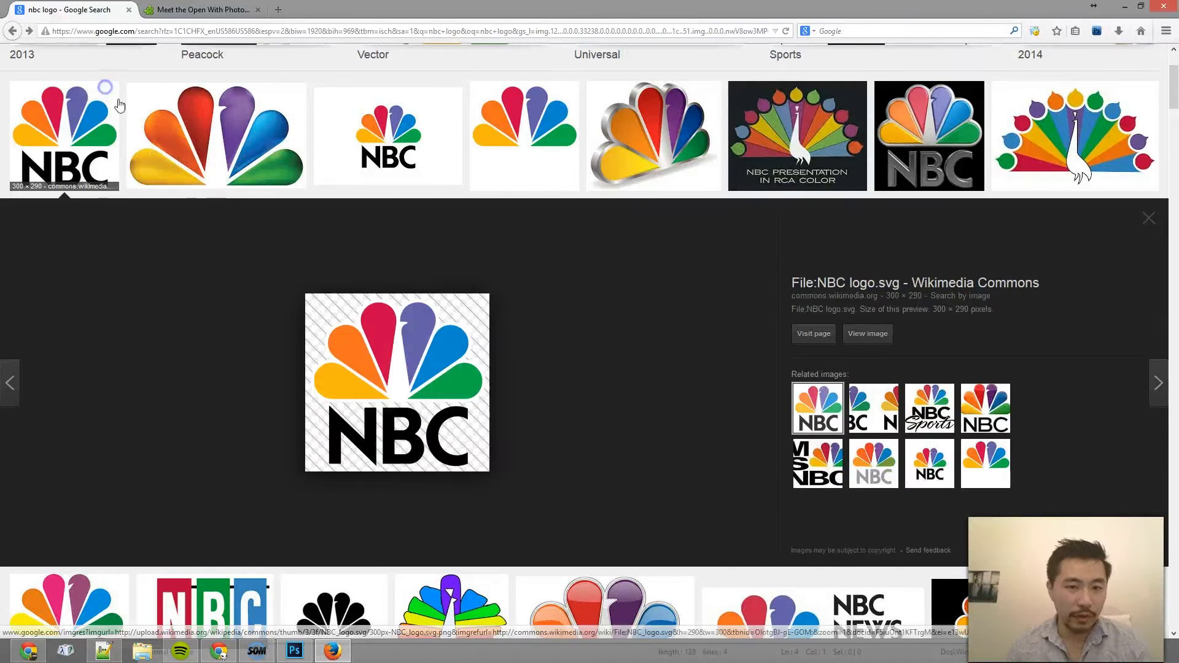
pyautogui.scroll(-2, 590, 244)
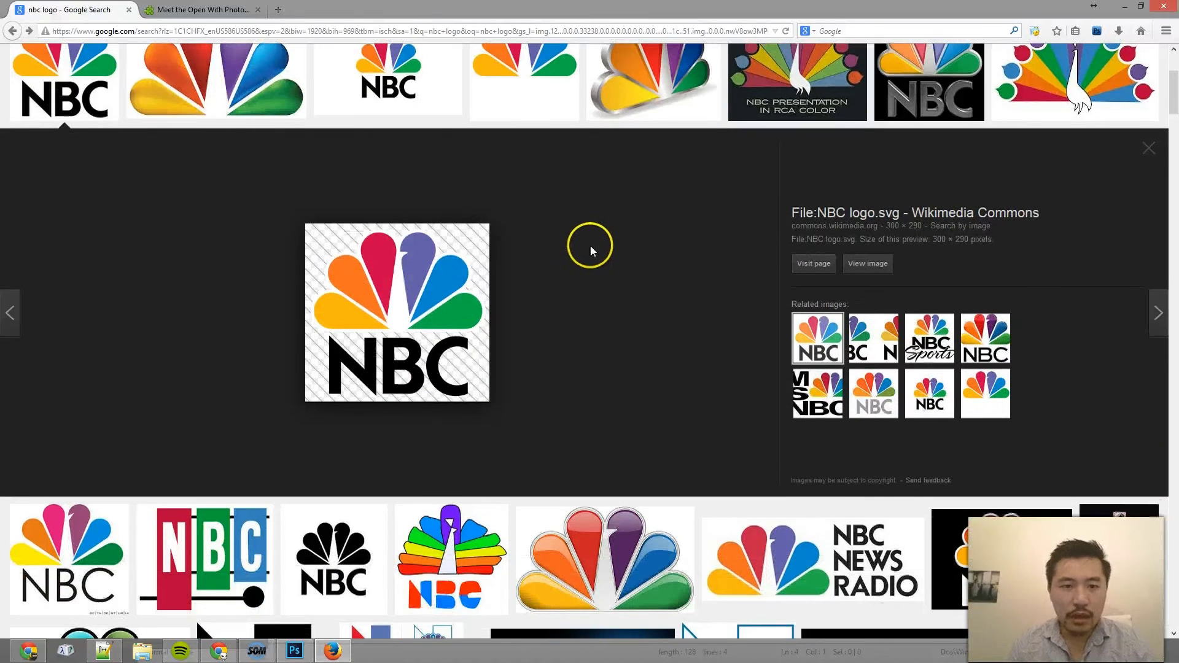
# Open the NBC logo image in Photoshop and select all of it.
pyautogui.rightClick(425, 270)
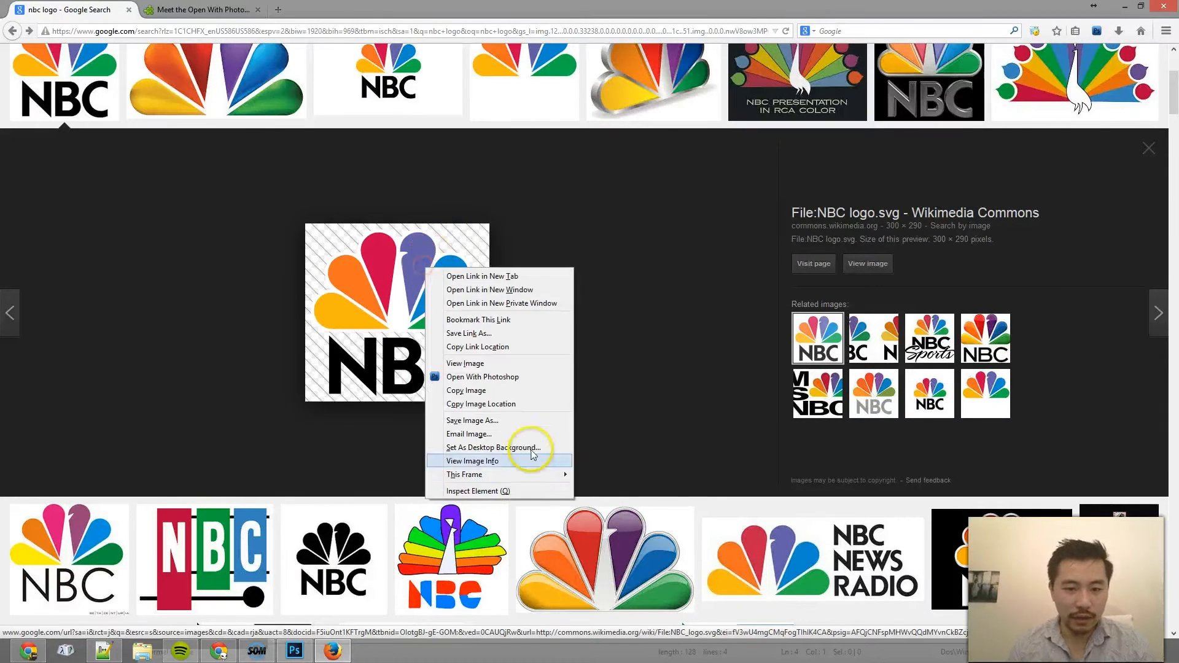
pyautogui.click(508, 382)
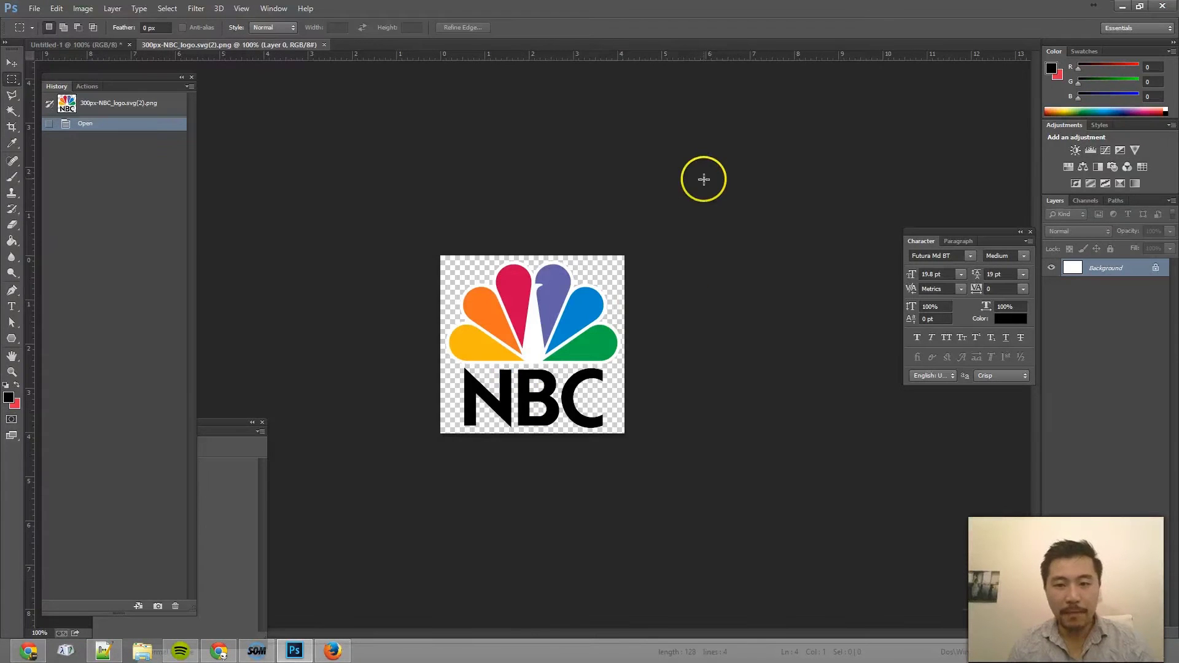
pyautogui.click(611, 264)
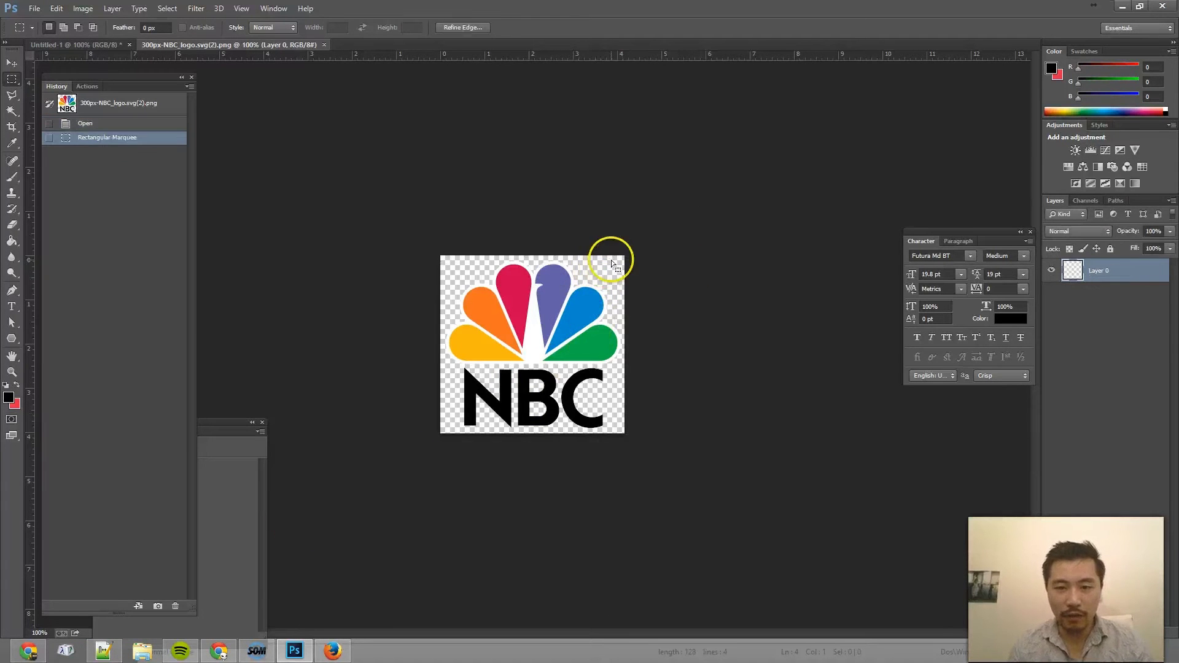
pyautogui.hotkey('ctrl', 'a')
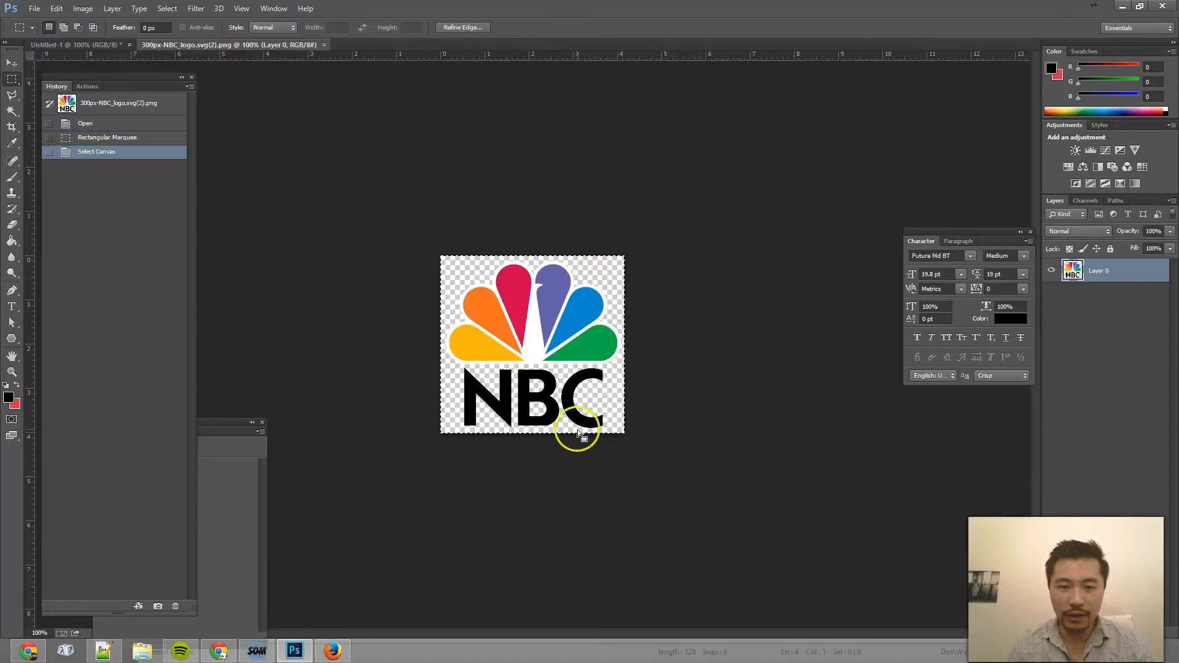
# Paste the NBC logo into Untitled-1, move it toward the top-left and shrink it.
pyautogui.click(98, 46)
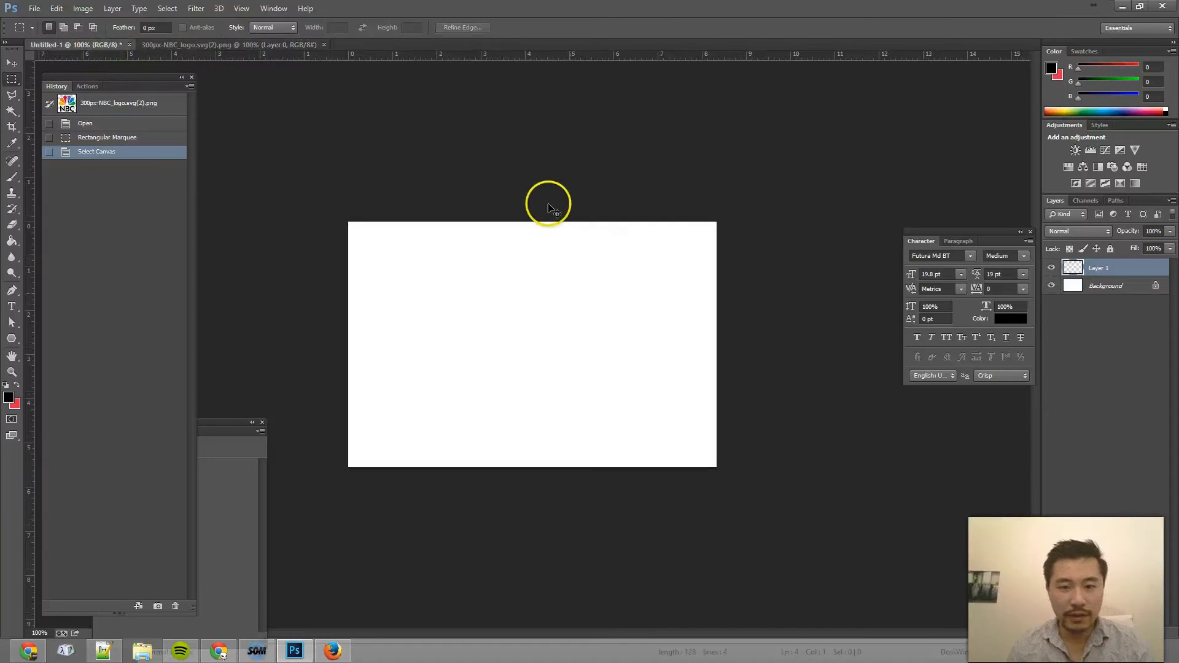
pyautogui.hotkey('ctrl', 'v')
pyautogui.press('v')
pyautogui.moveTo(600, 335); pyautogui.dragTo(529, 306)
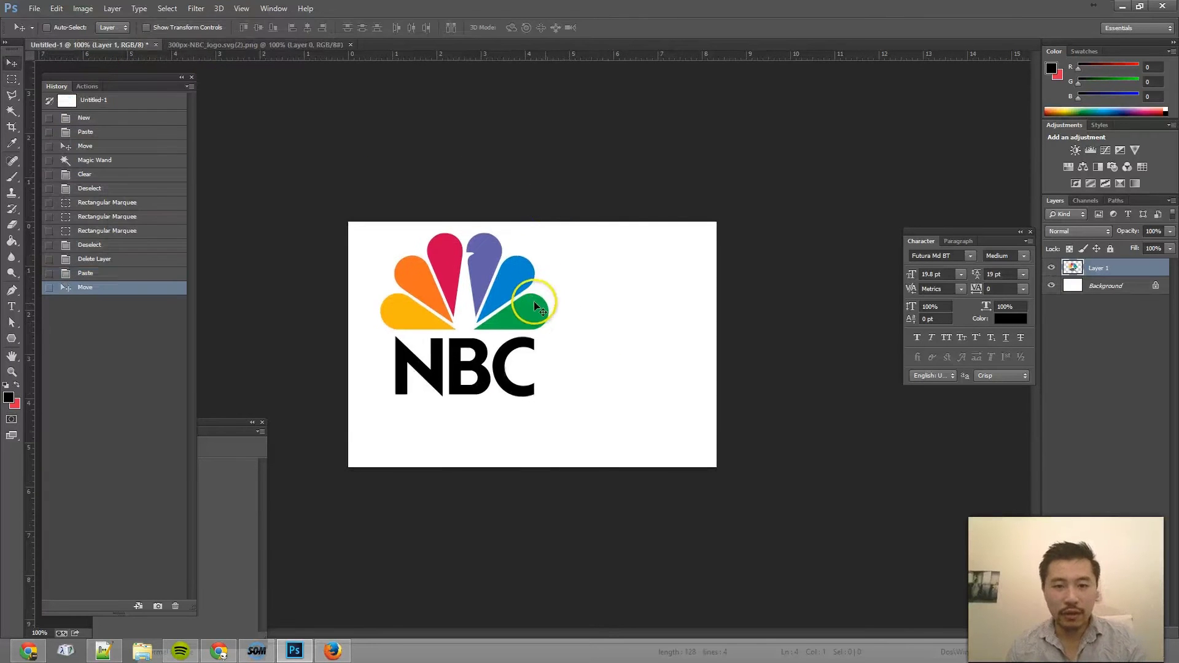
pyautogui.hotkey('ctrl', 't')
pyautogui.moveTo(555, 396); pyautogui.dragTo(456, 349)
pyautogui.press('Return')
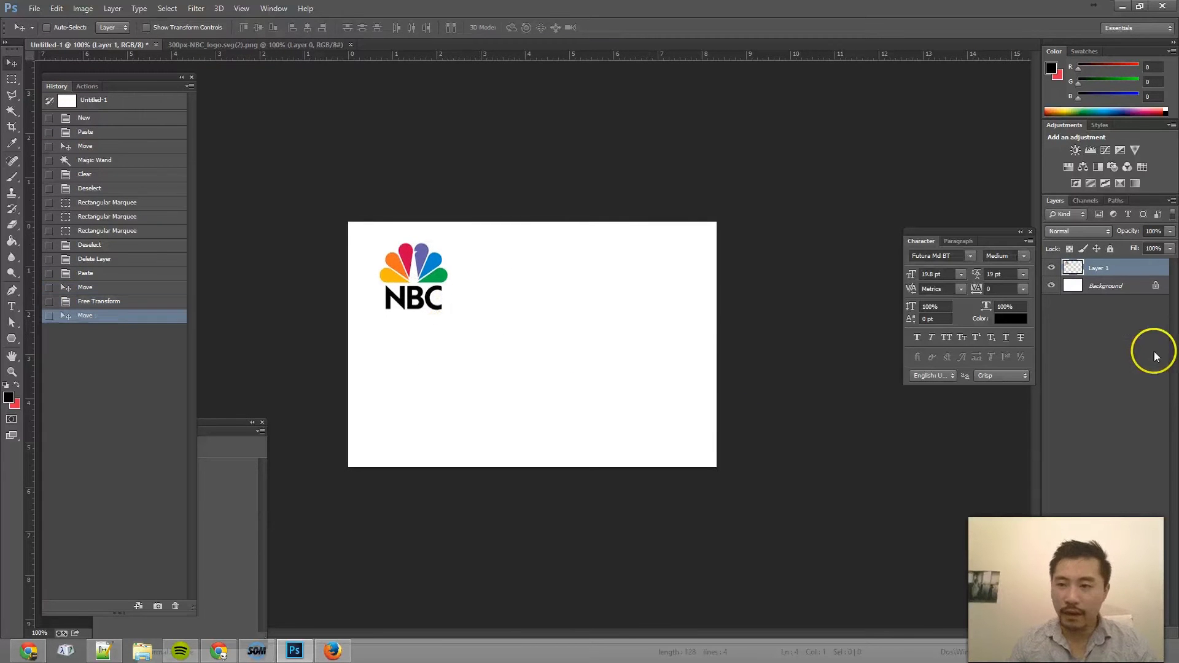
pyautogui.click(1116, 283)
# Add Layer 2 and fill it with a pinkish grey using the Paint Bucket.
pyautogui.hotkey('ctrl', 'shift', 'n')
pyautogui.press('Return')
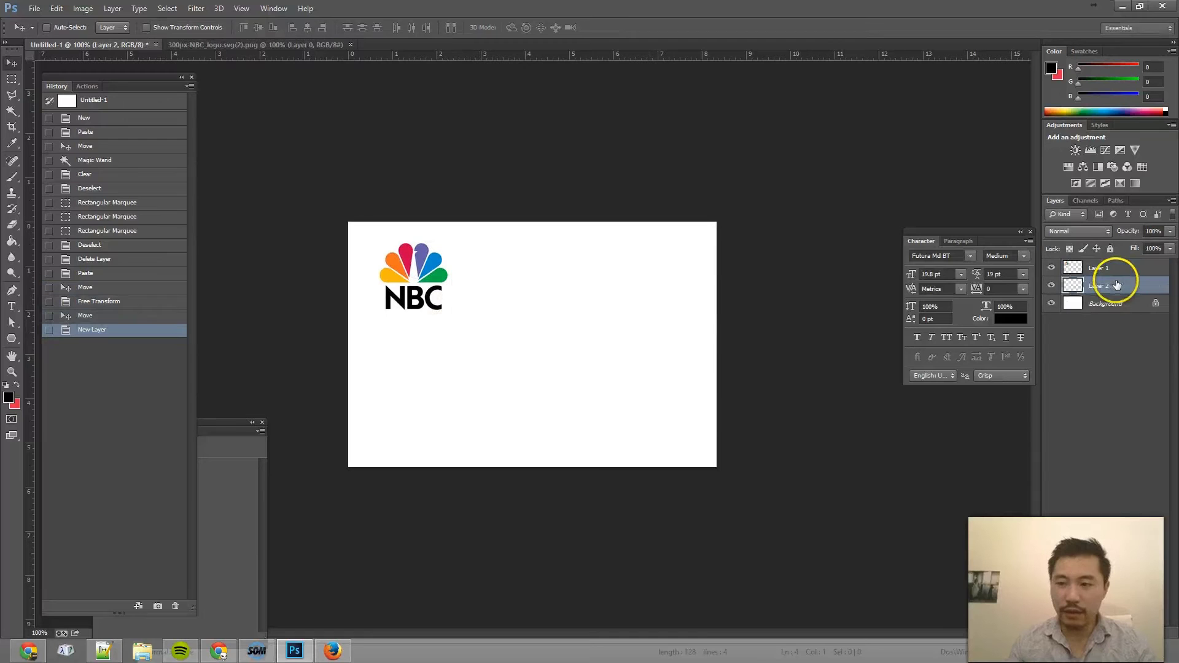
pyautogui.click(9, 396)
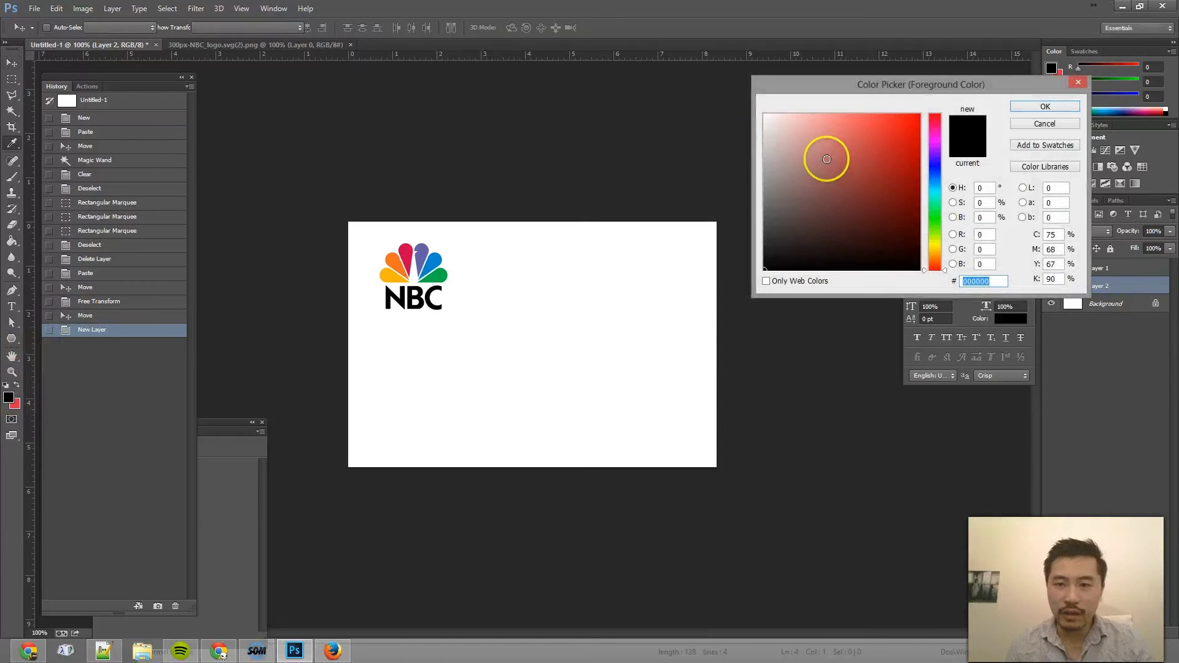
pyautogui.click(765, 167)
pyautogui.press('Return')
pyautogui.press('g')
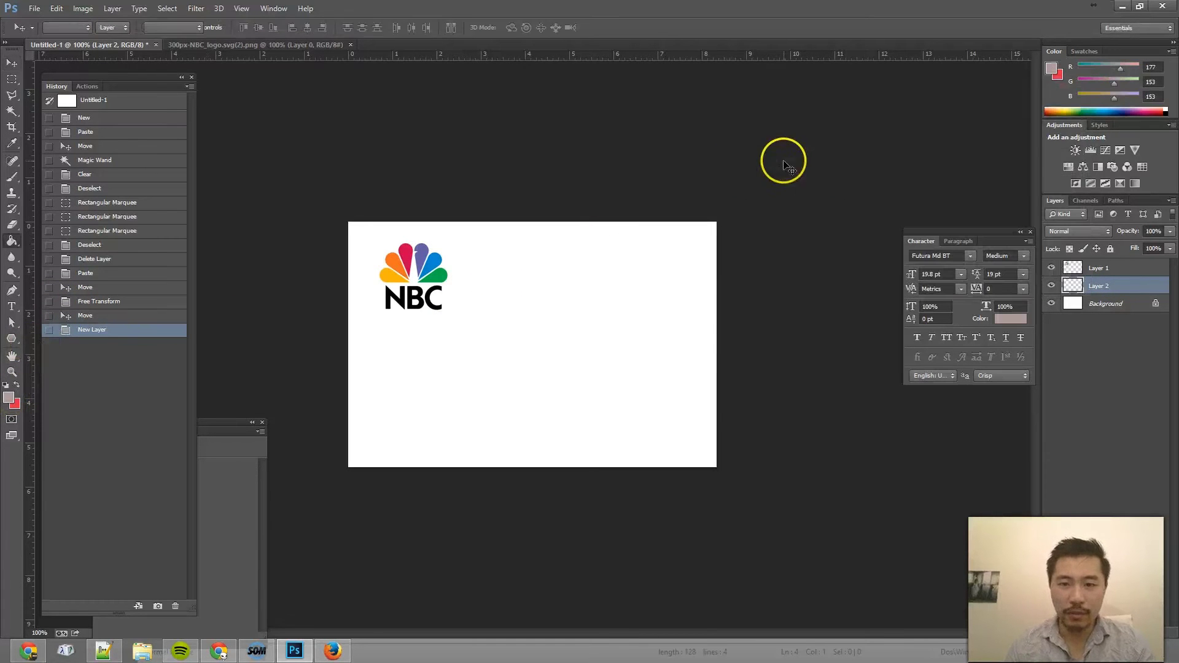
pyautogui.click(625, 284)
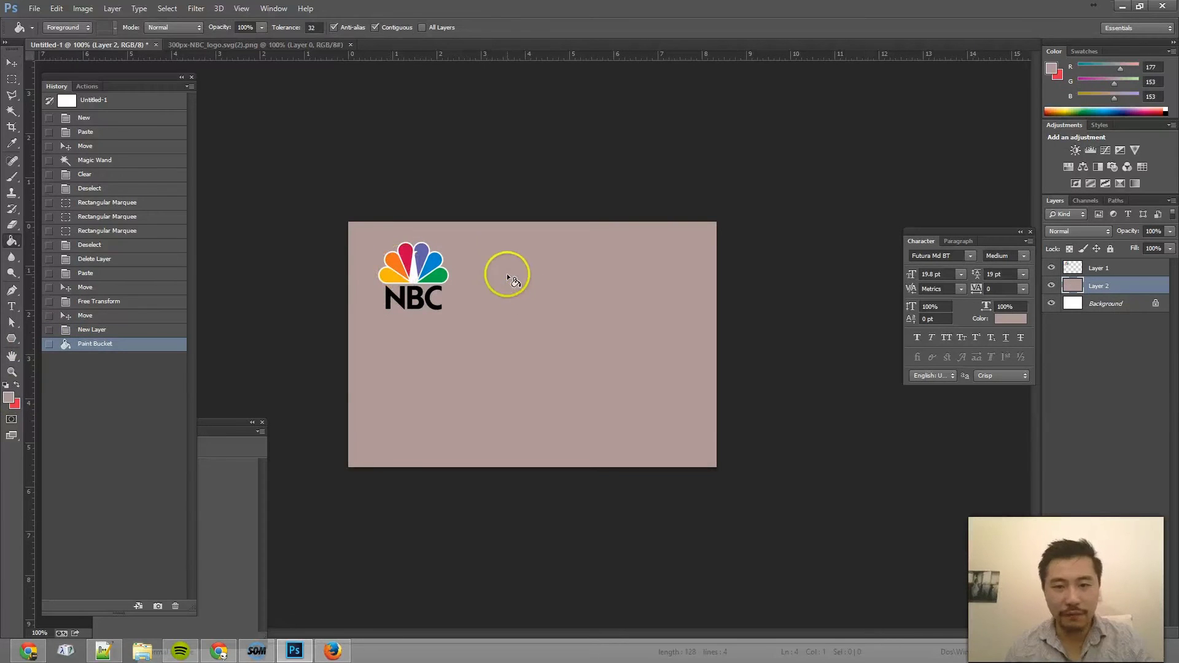
pyautogui.press('v')
# Refill Layer 2 with light gray e8e3e3 and nudge the NBC logo left.
pyautogui.click(11, 399)
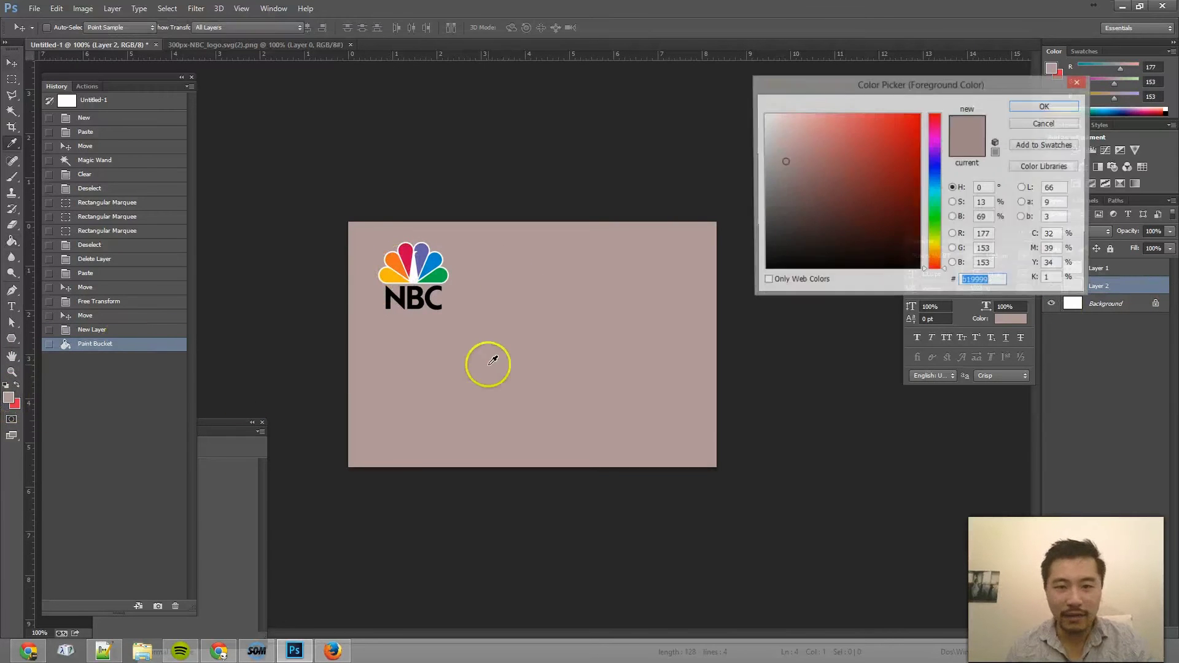
pyautogui.click(767, 128)
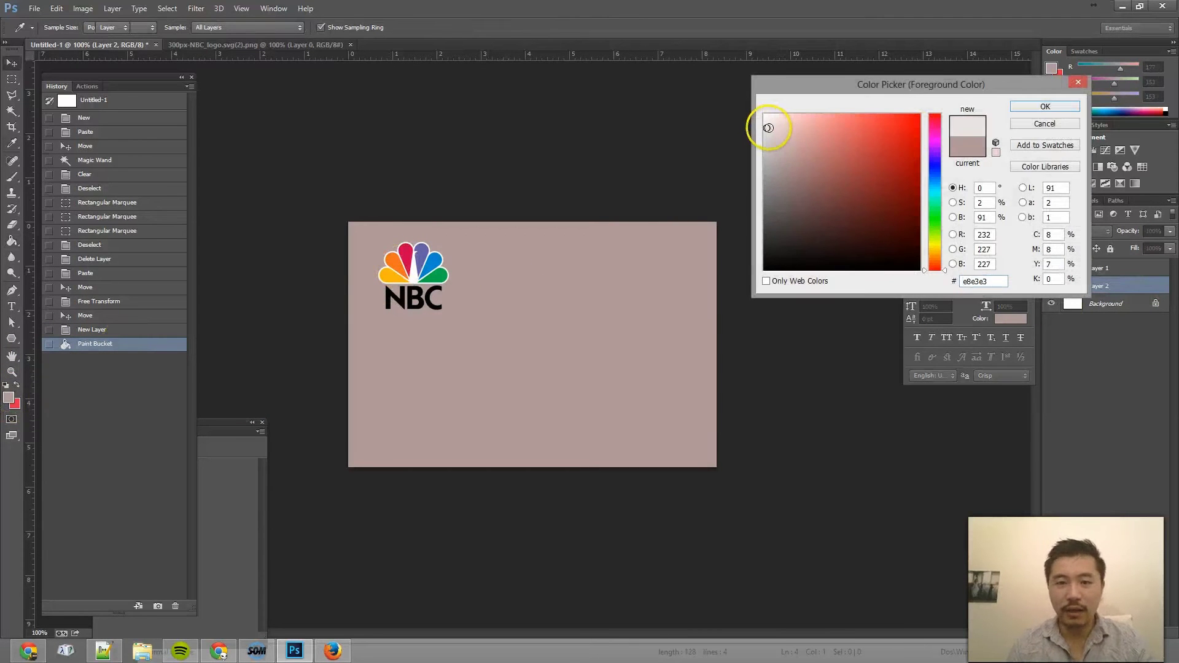
pyautogui.press('Return')
pyautogui.press('g')
pyautogui.click(580, 278)
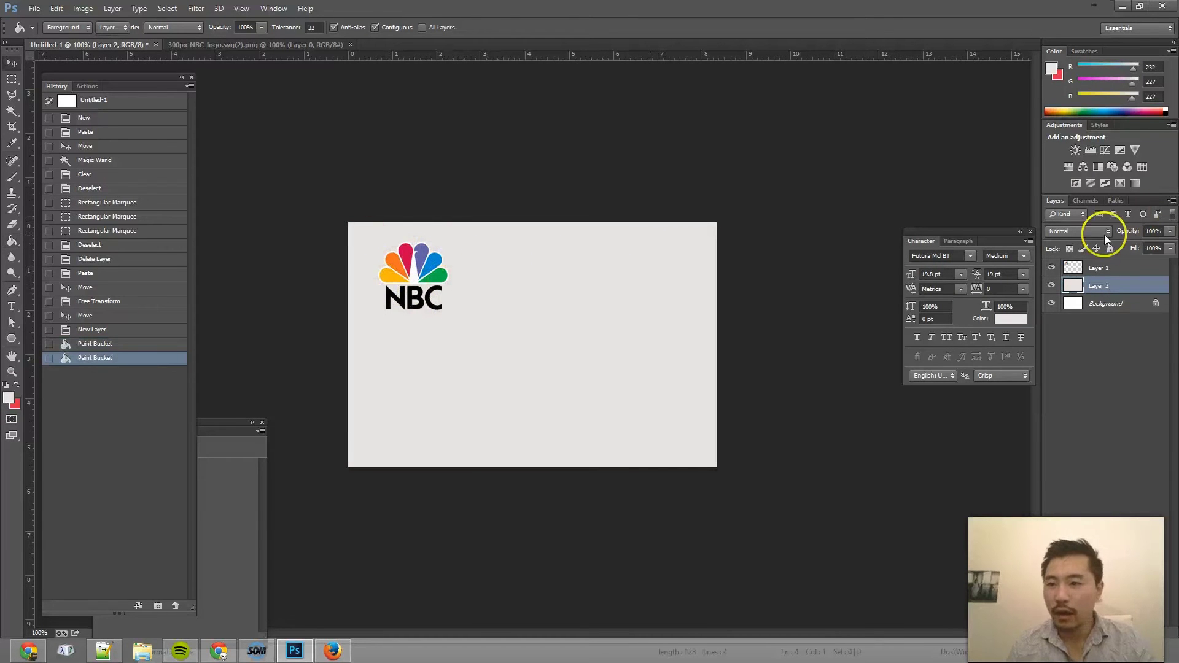
pyautogui.press('v')
pyautogui.click(1099, 268)
pyautogui.hotkey('shift', 'Left')
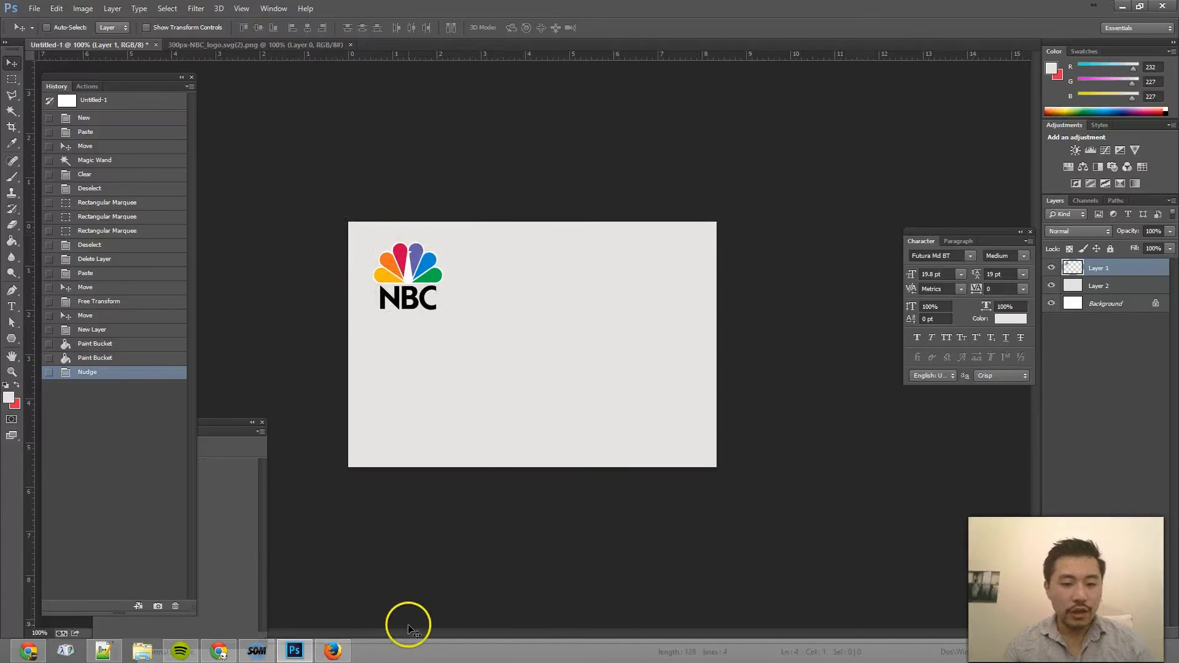
# Switch to Chrome's NBC logo results and preview the Wikimedia Commons NBC logo.svg.
pyautogui.click(353, 651)
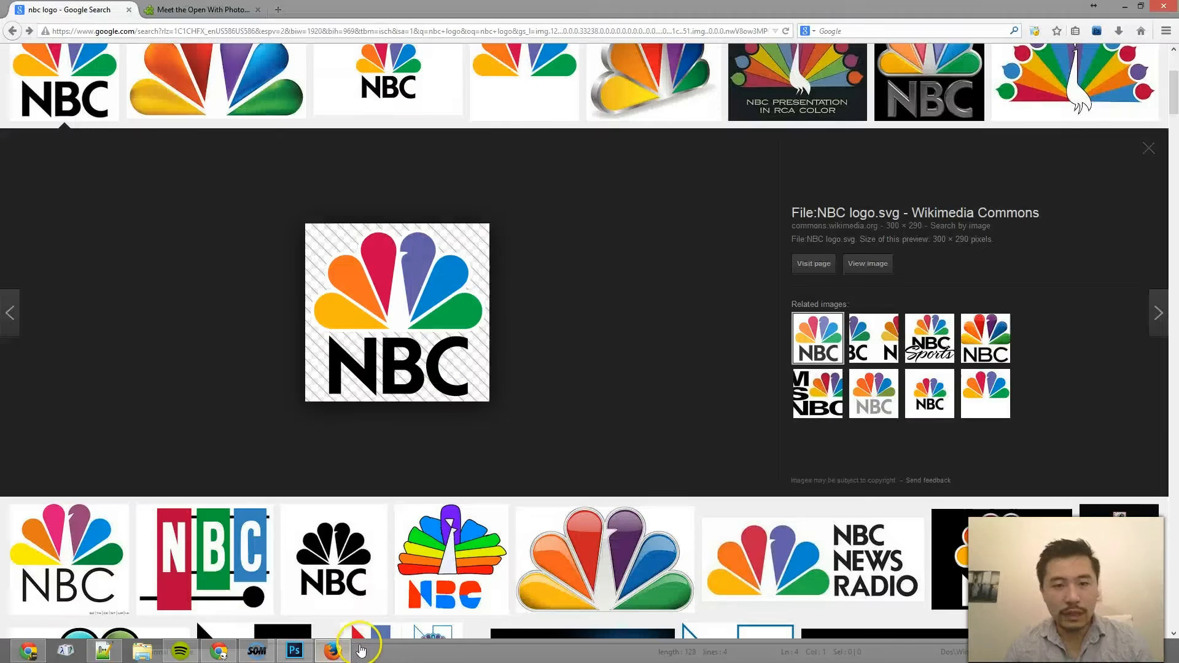
pyautogui.scroll(3, 696, 312)
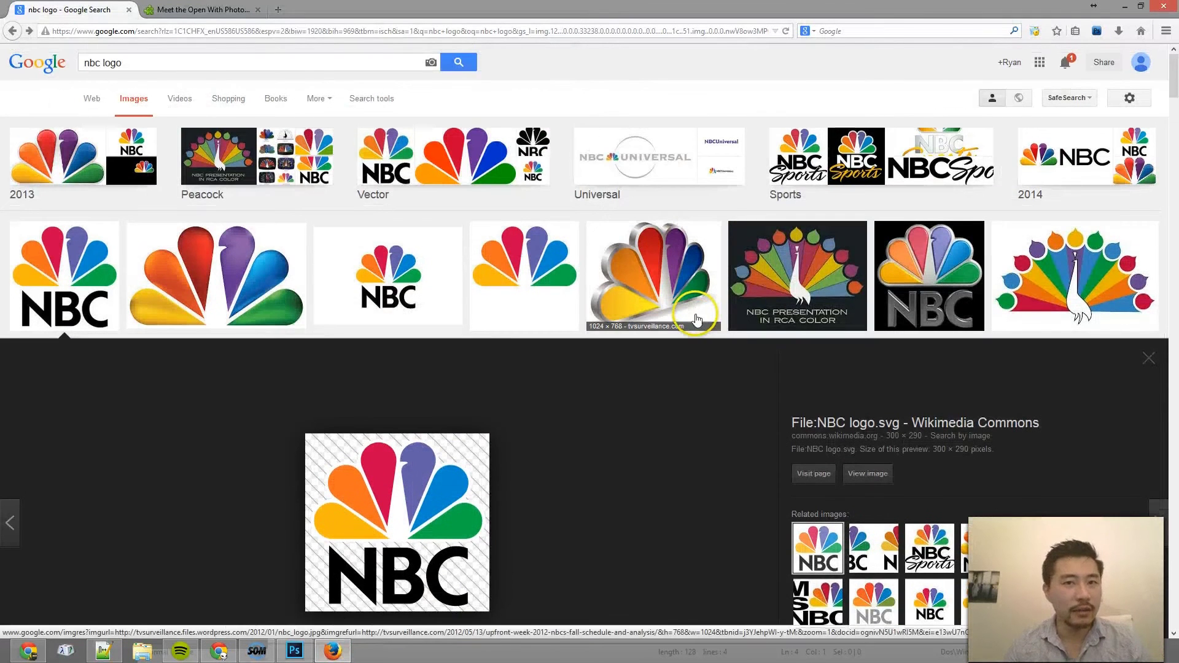
pyautogui.click(220, 651)
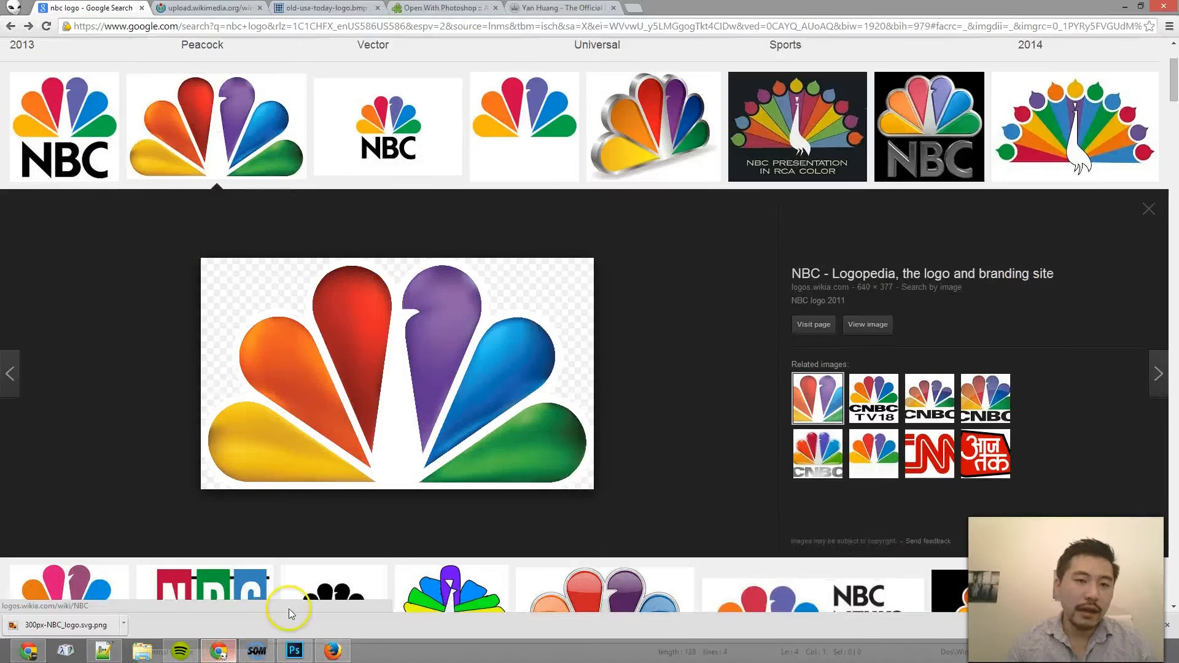
pyautogui.click(66, 113)
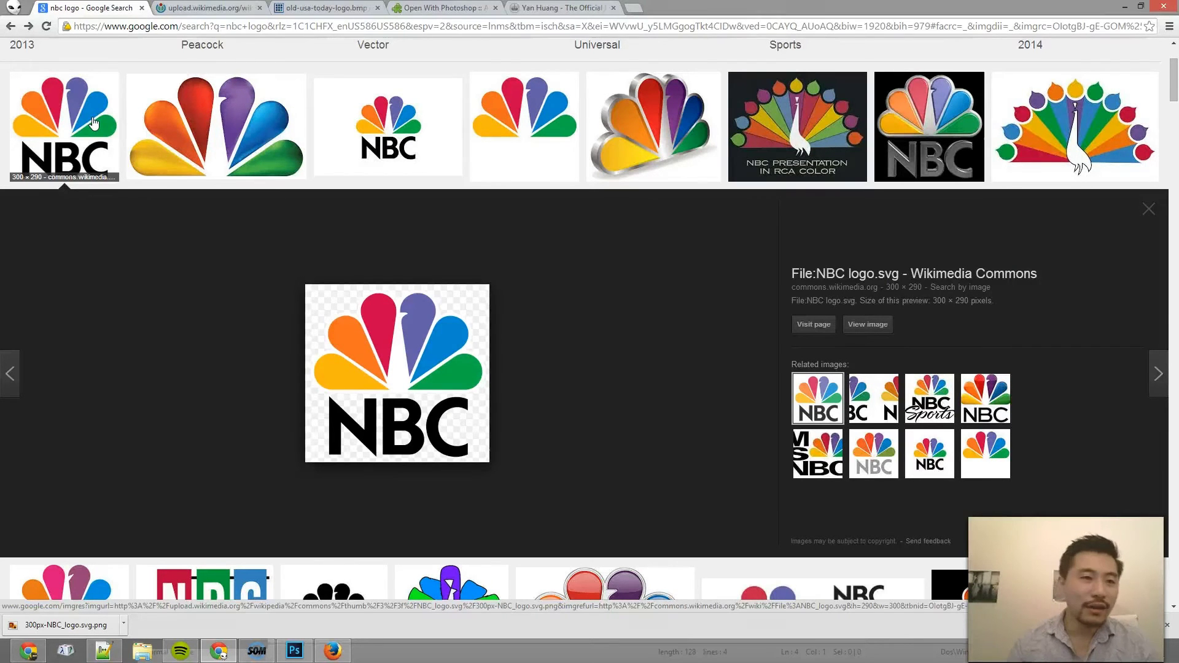
pyautogui.scroll(-1, 506, 312)
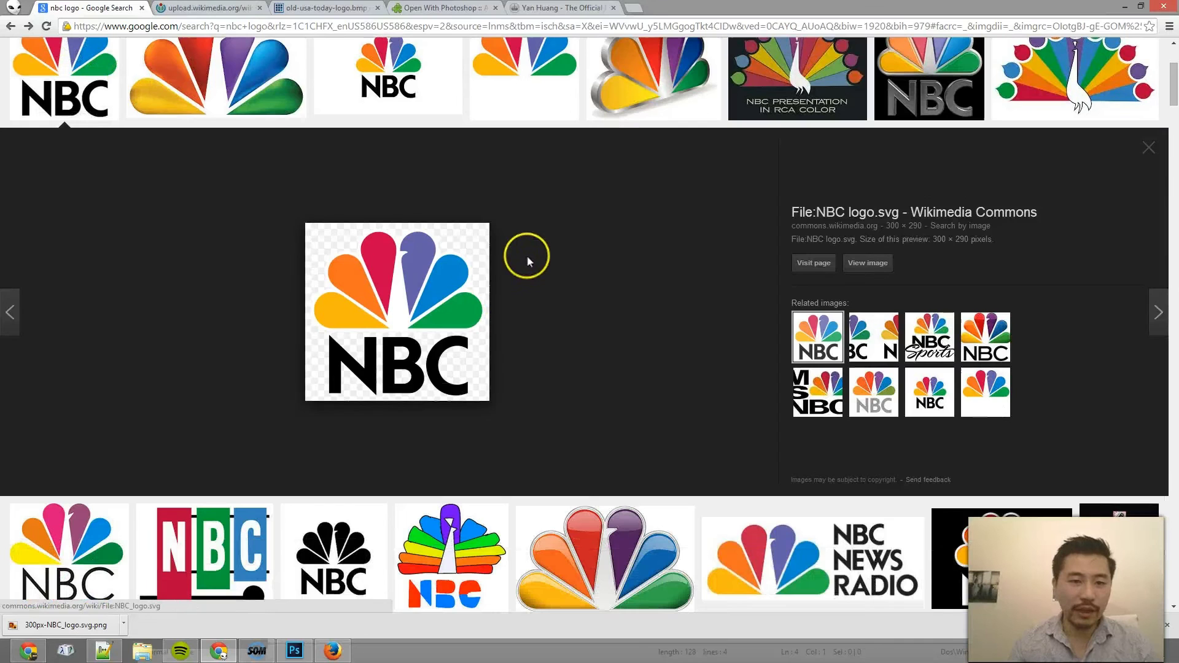
pyautogui.scroll(3, 430, 244)
pyautogui.scroll(-2, 430, 270)
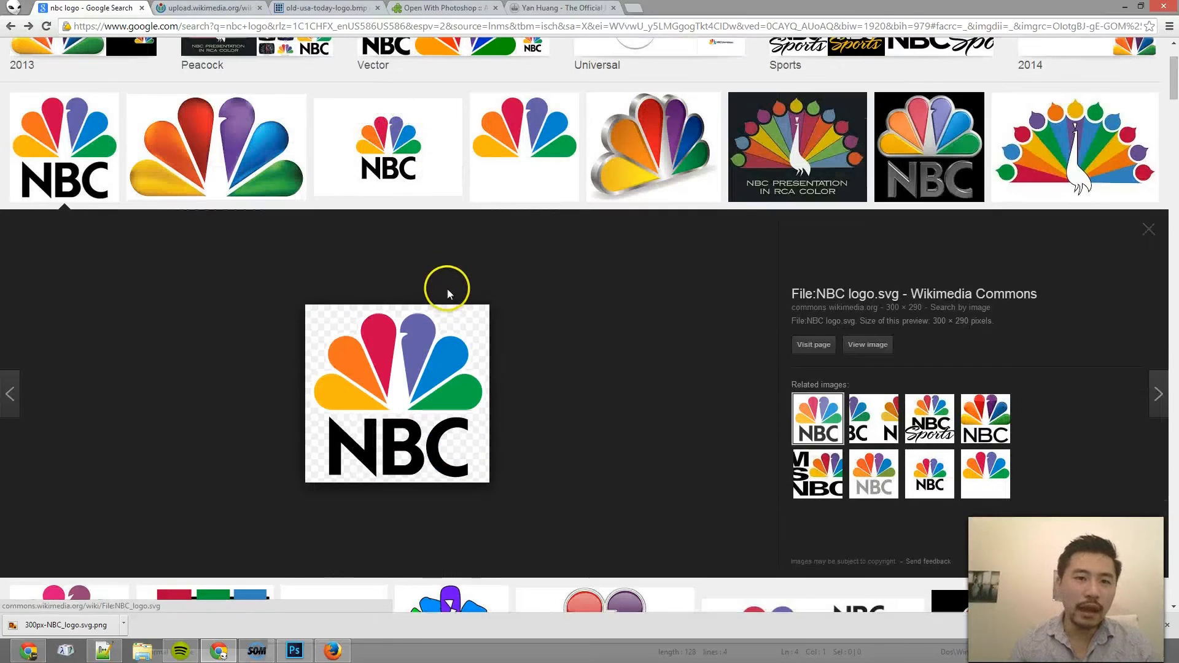
pyautogui.scroll(2, 443, 289)
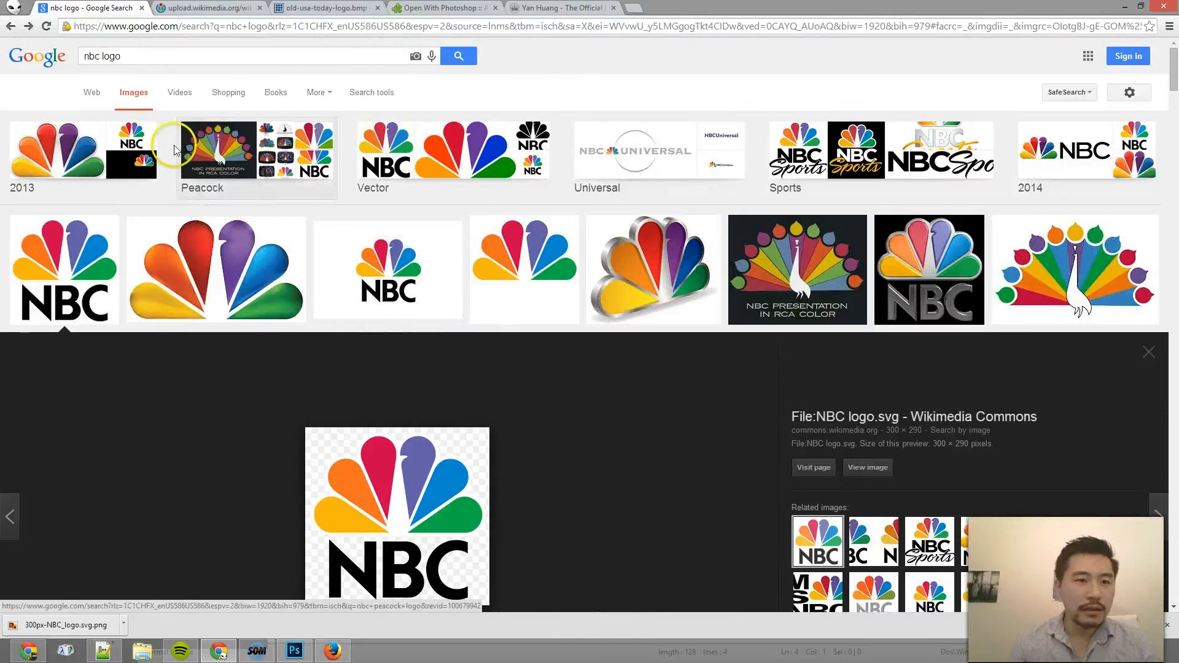
# Search Google Images for 'la times logo' and open the PNG collection result.
pyautogui.tripleClick(321, 56)
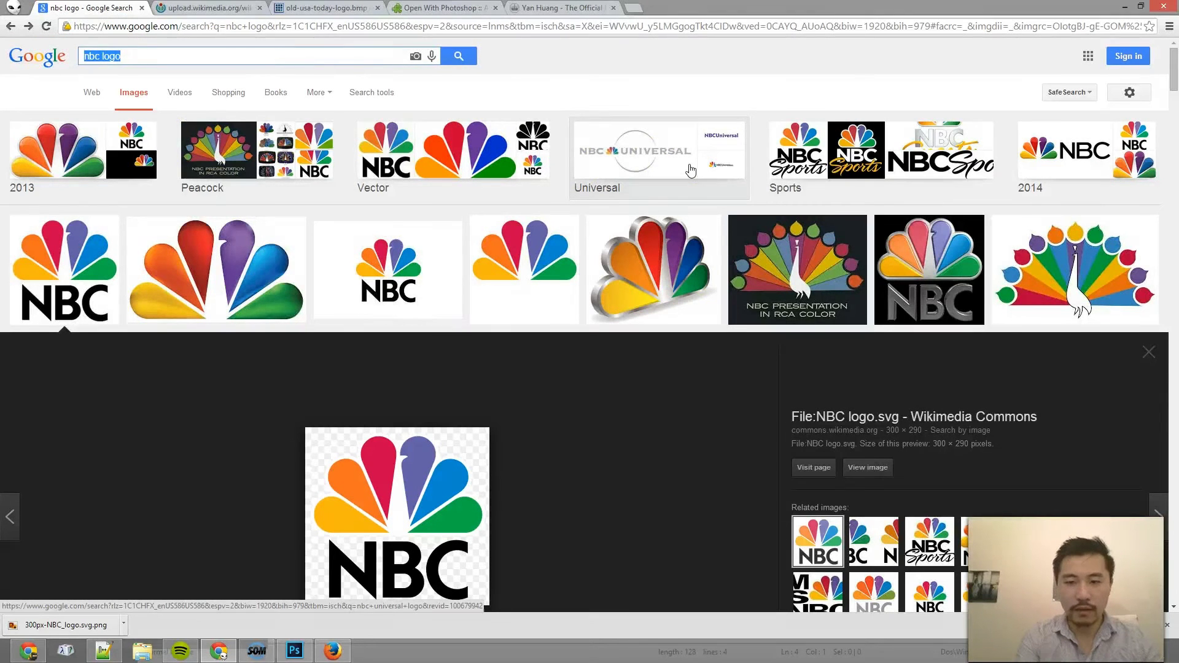
pyautogui.write('la times logo')
pyautogui.press('Return')
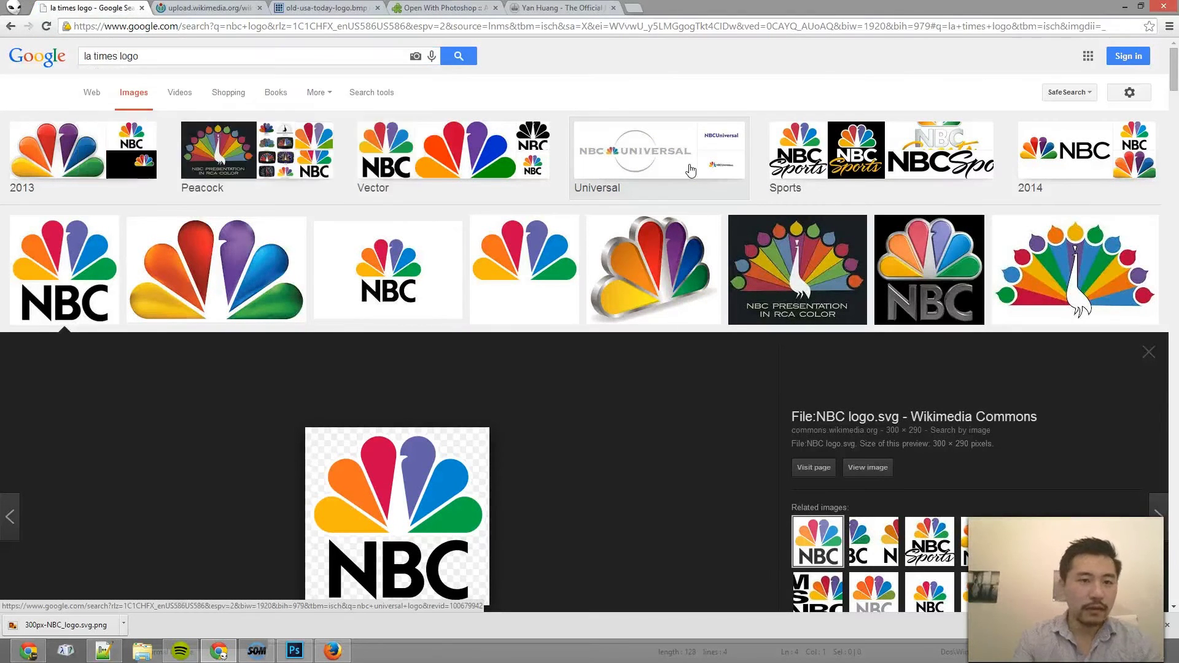
pyautogui.scroll(-1, 679, 163)
pyautogui.click(111, 196)
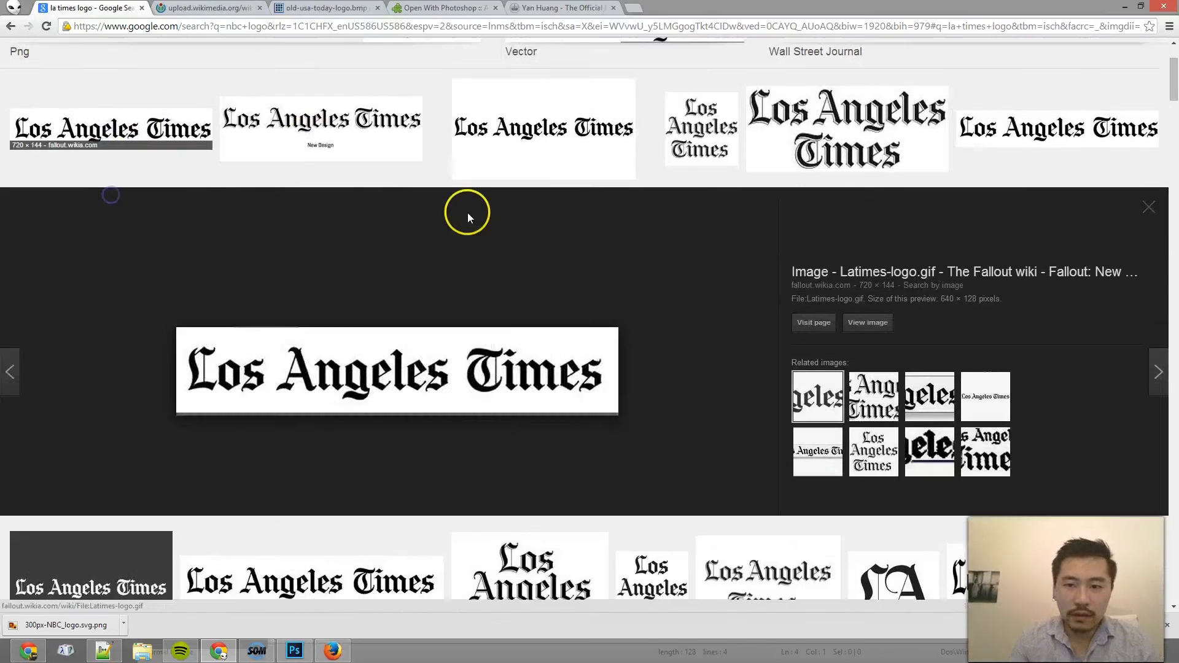
pyautogui.scroll(3, 395, 227)
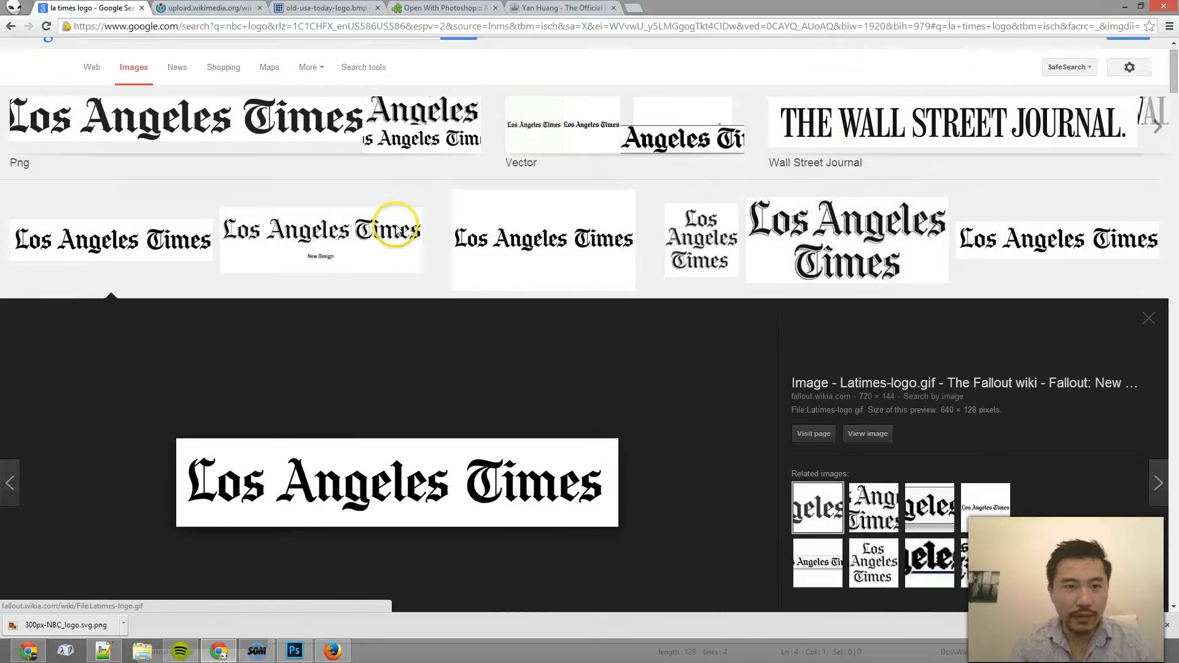
pyautogui.click(79, 145)
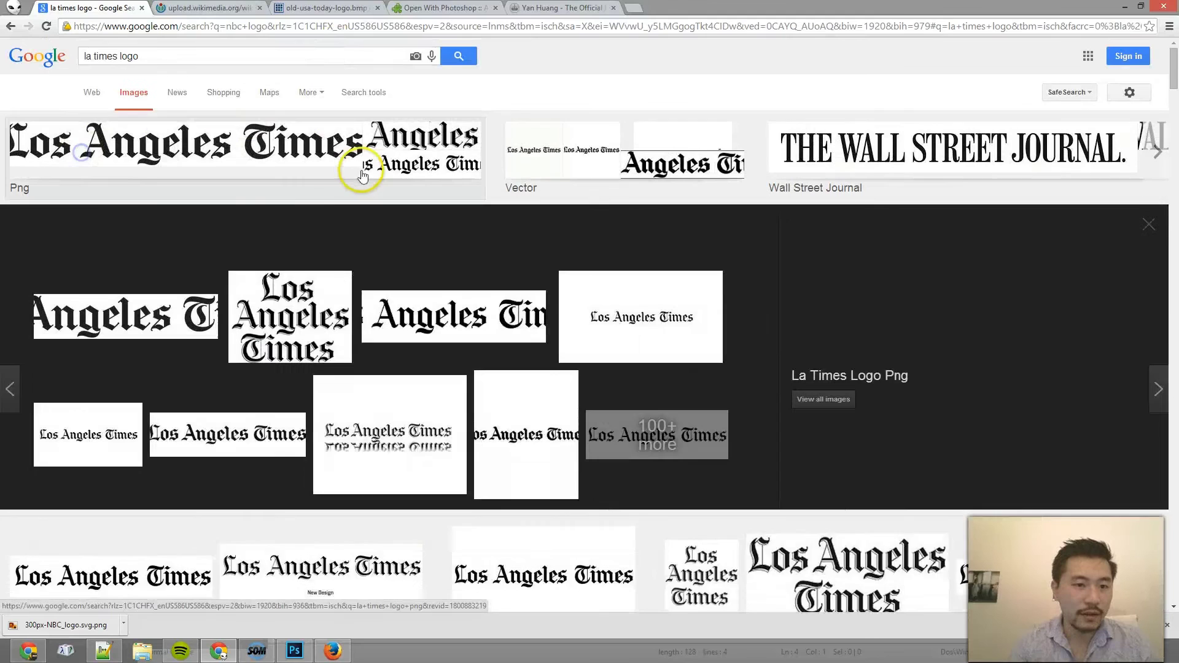
# View the syndex.me Los Angeles Times PNG at full size, then return to the results.
pyautogui.scroll(-1, 369, 189)
pyautogui.click(172, 243)
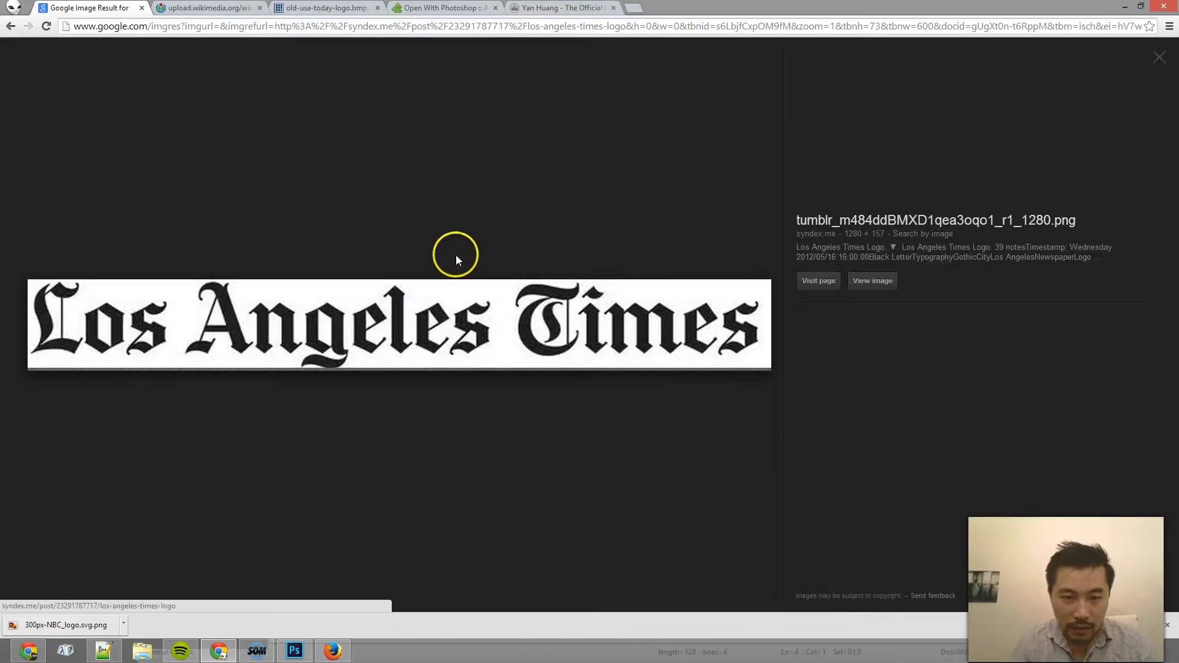
pyautogui.click(885, 281)
pyautogui.click(8, 28)
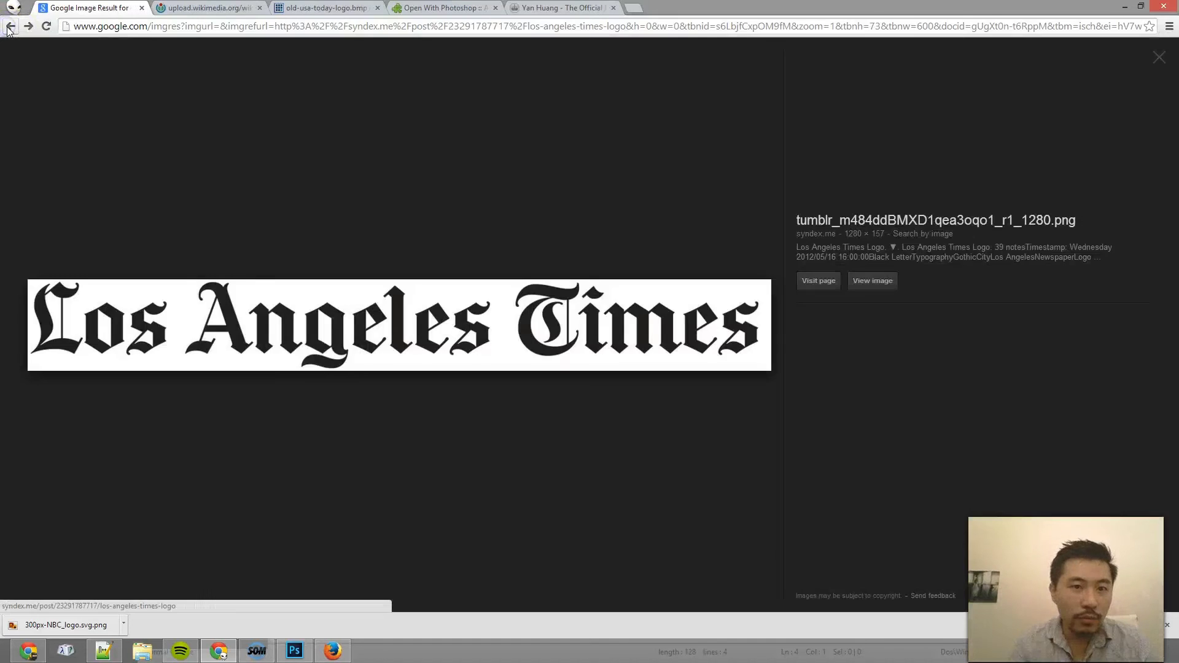
pyautogui.click(8, 28)
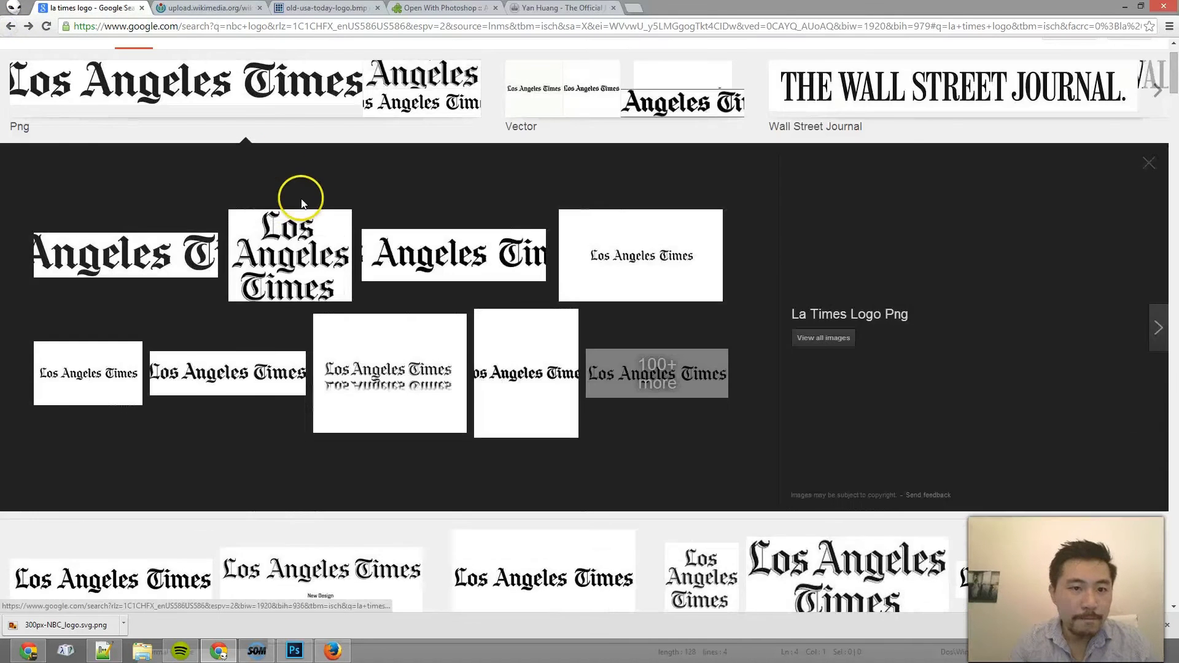
pyautogui.scroll(1, 301, 203)
# Refine the search to 'la times logo transparent' and copy the first result's full-size image.
pyautogui.click(276, 58)
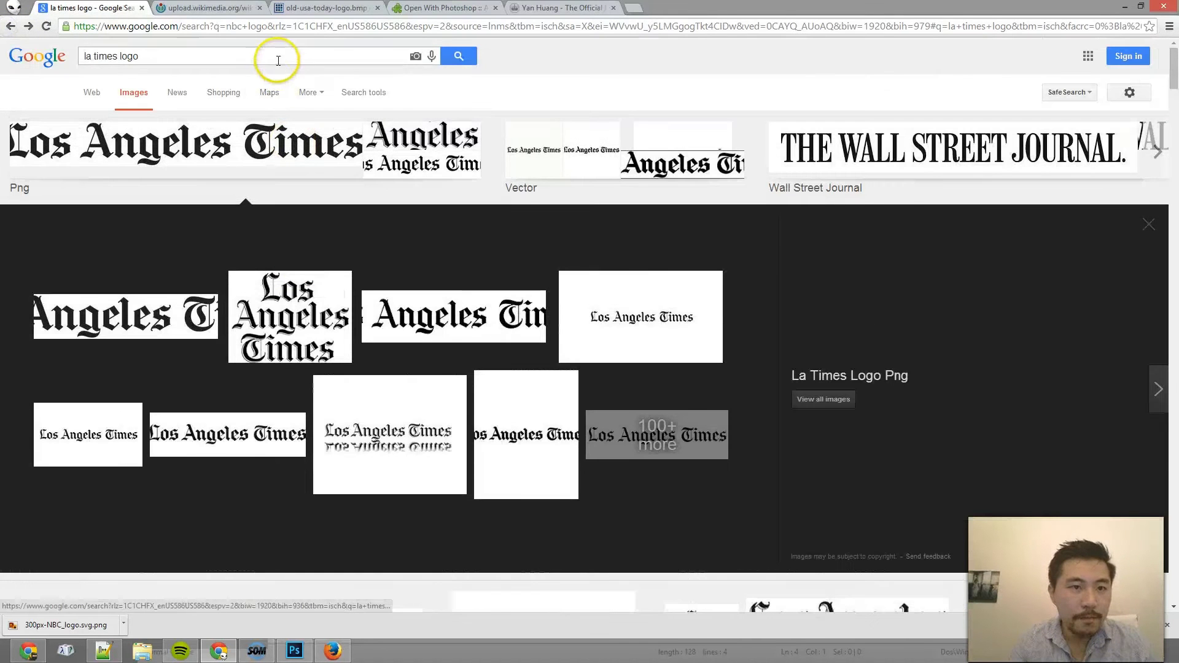
pyautogui.write('trans')
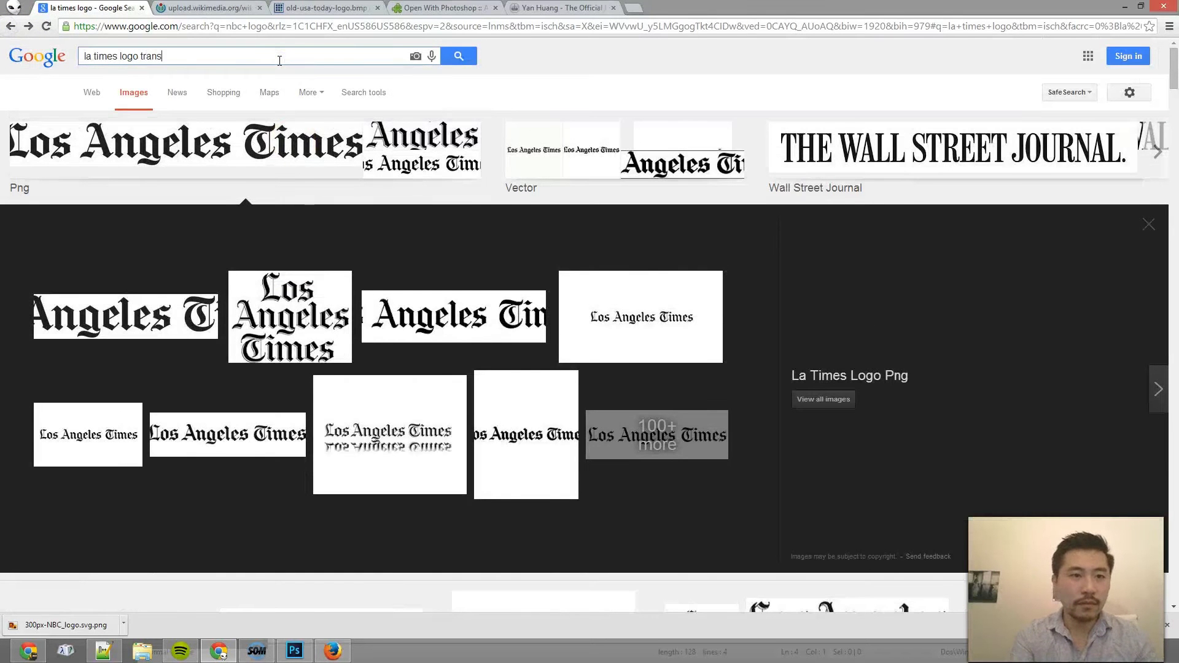
pyautogui.write('parent')
pyautogui.press('Return')
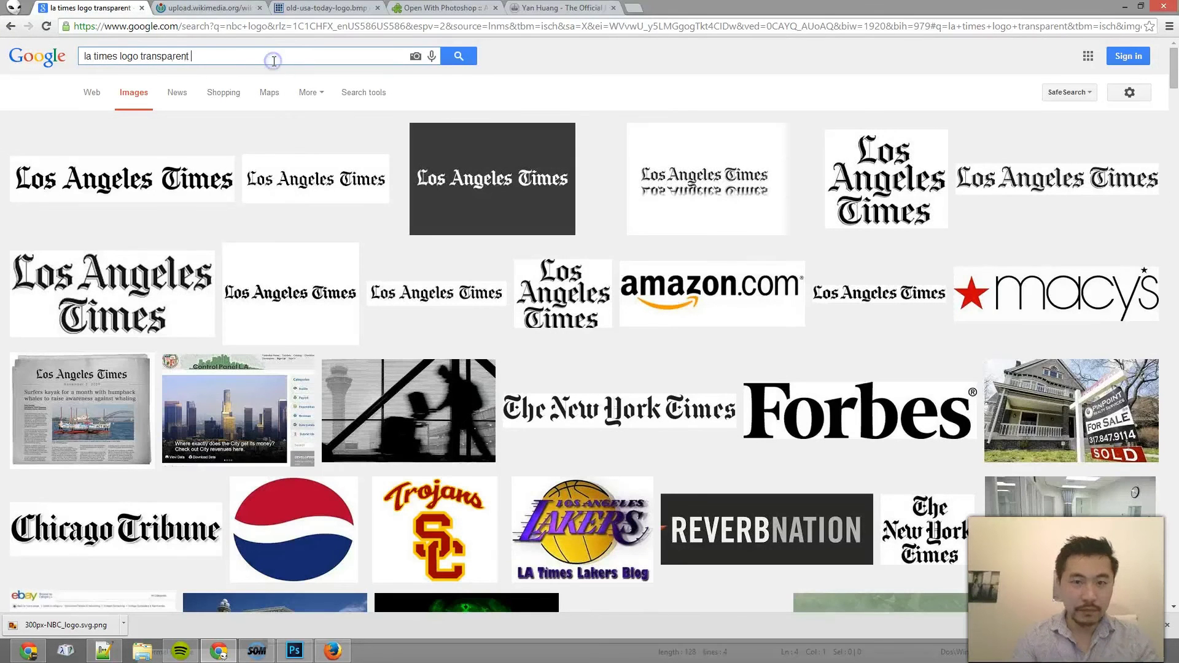
pyautogui.press('Return')
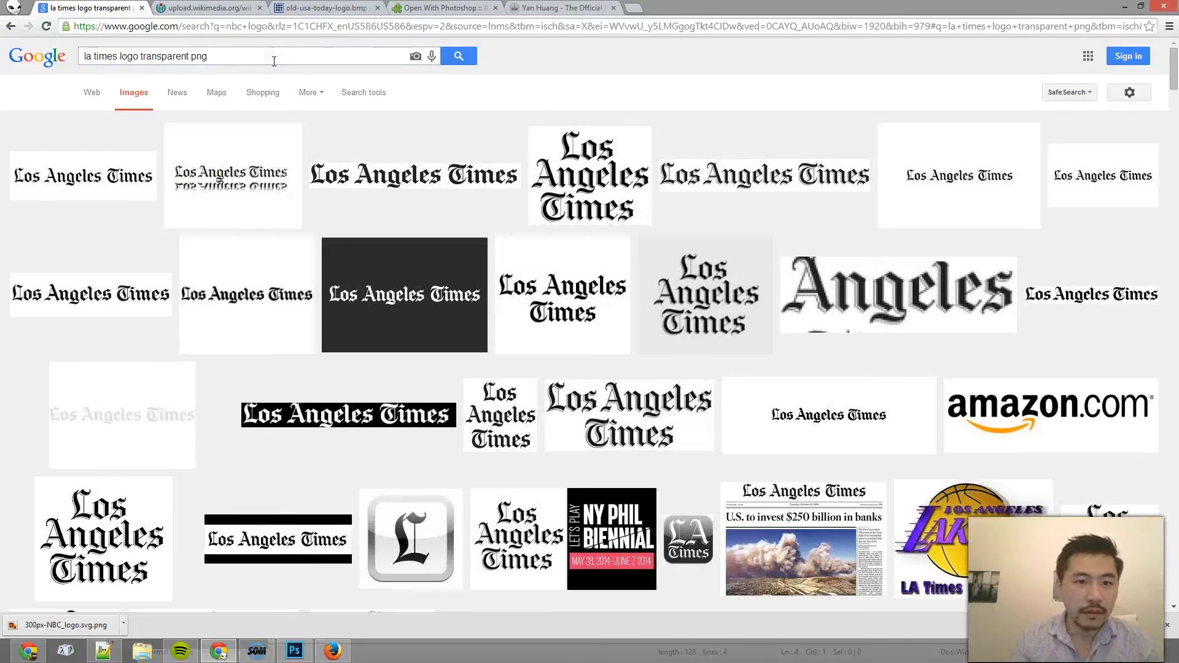
pyautogui.click(141, 175)
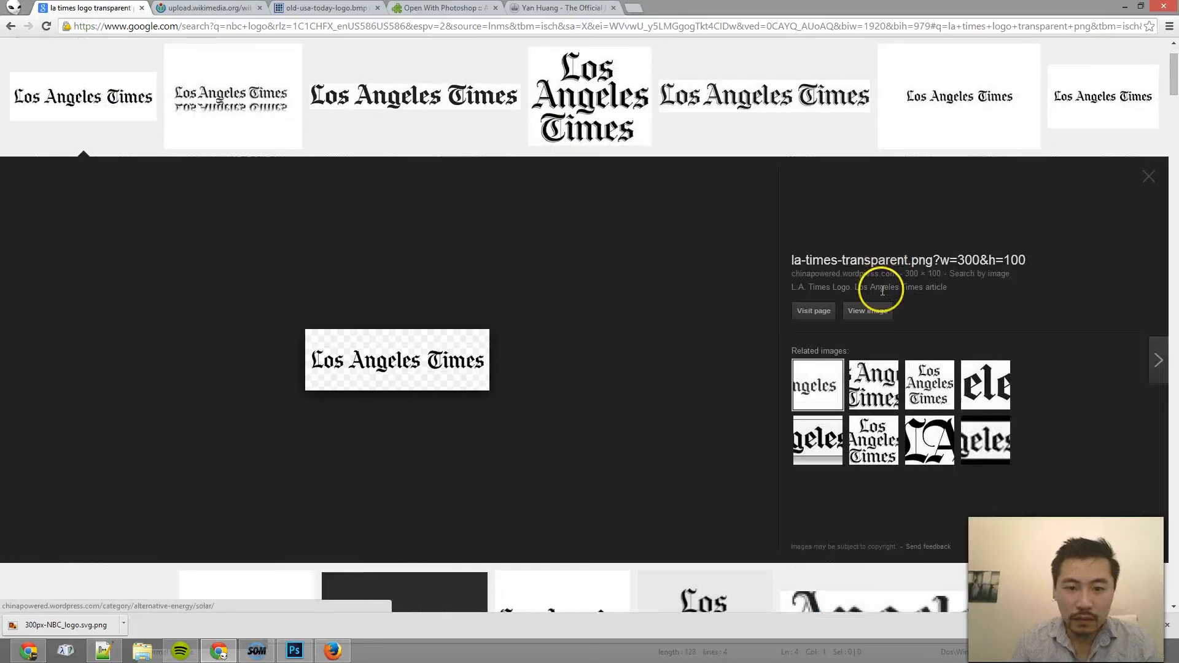
pyautogui.click(875, 310)
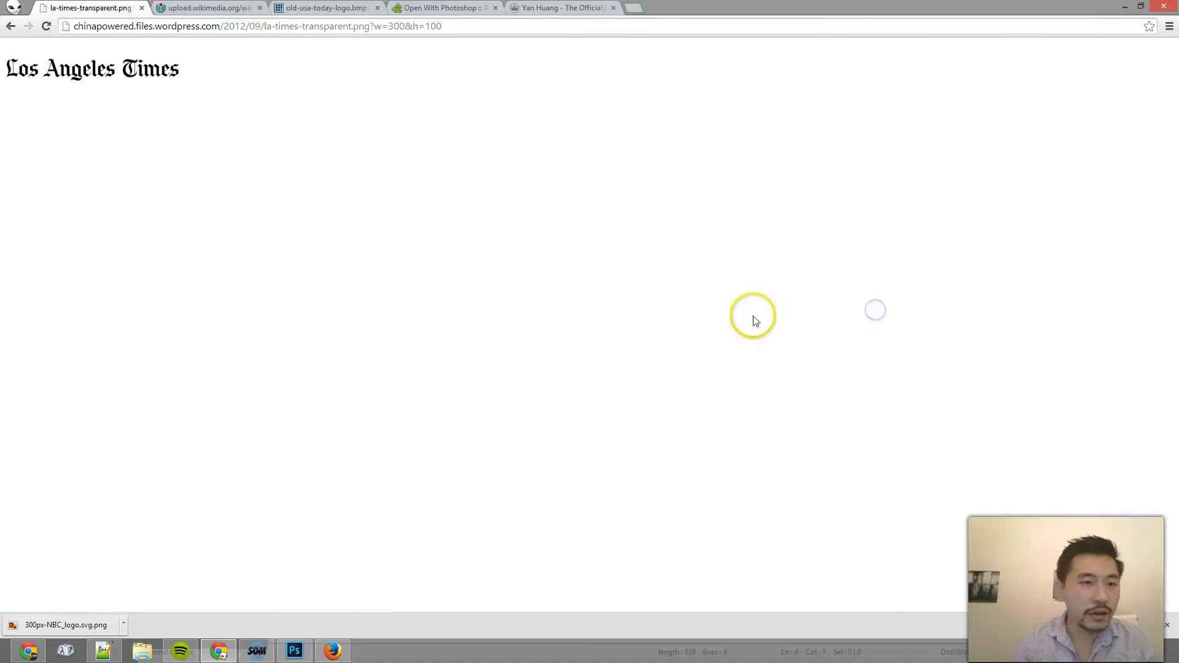
pyautogui.rightClick(172, 70)
pyautogui.click(224, 107)
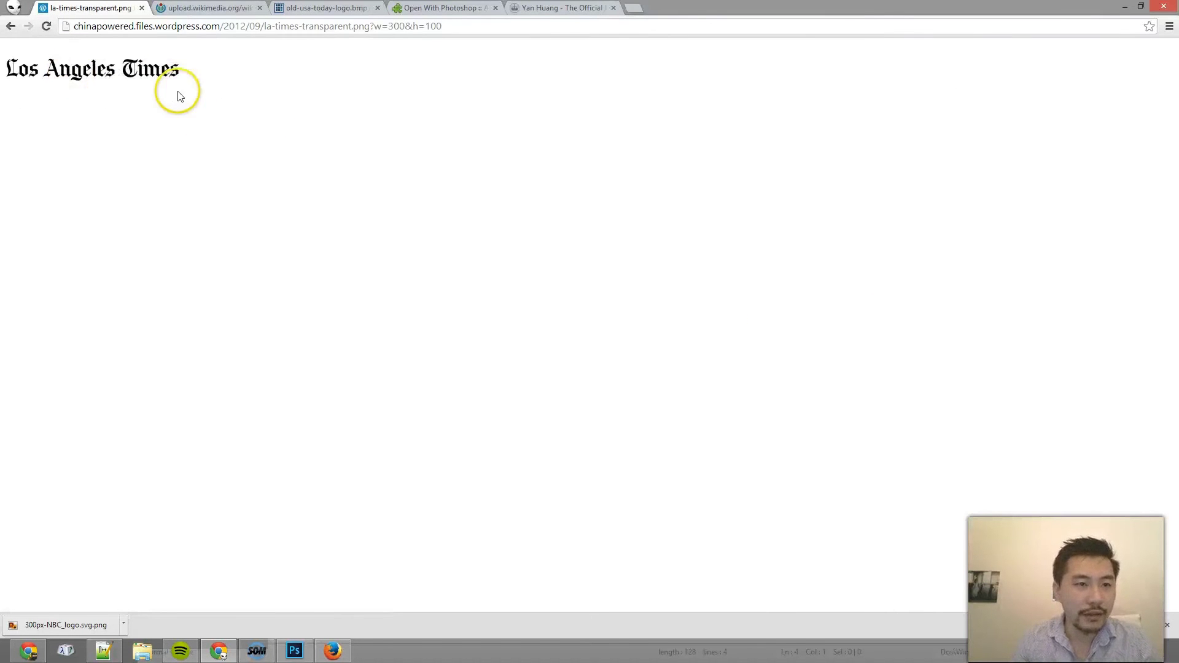
pyautogui.click(307, 648)
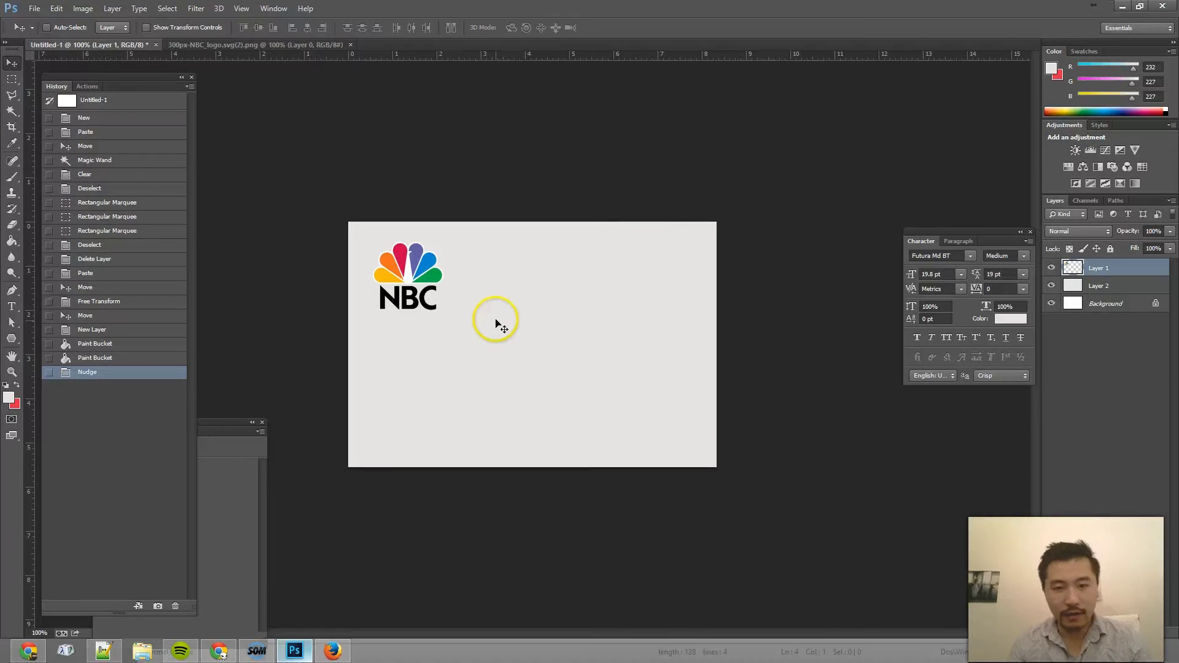
# Paste the Los Angeles Times logo beside NBC, then delete its black-boxed Layer 3.
pyautogui.hotkey('ctrl', 'v')
pyautogui.moveTo(539, 334); pyautogui.dragTo(567, 264)
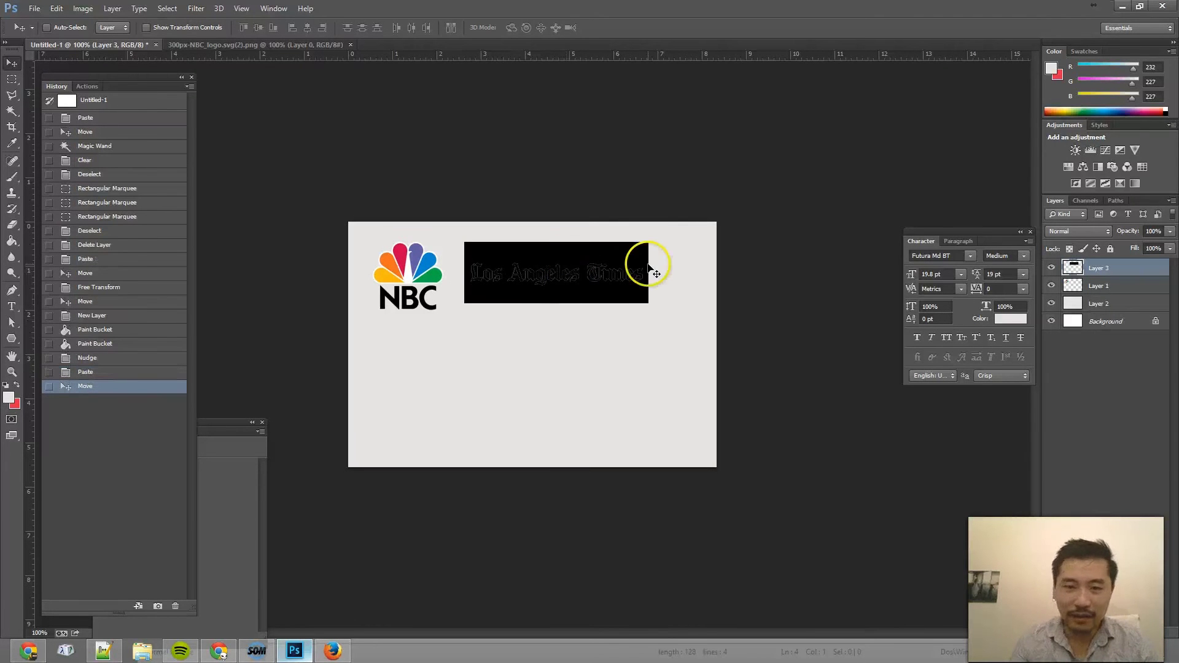
pyautogui.click(1162, 634)
pyautogui.click(580, 244)
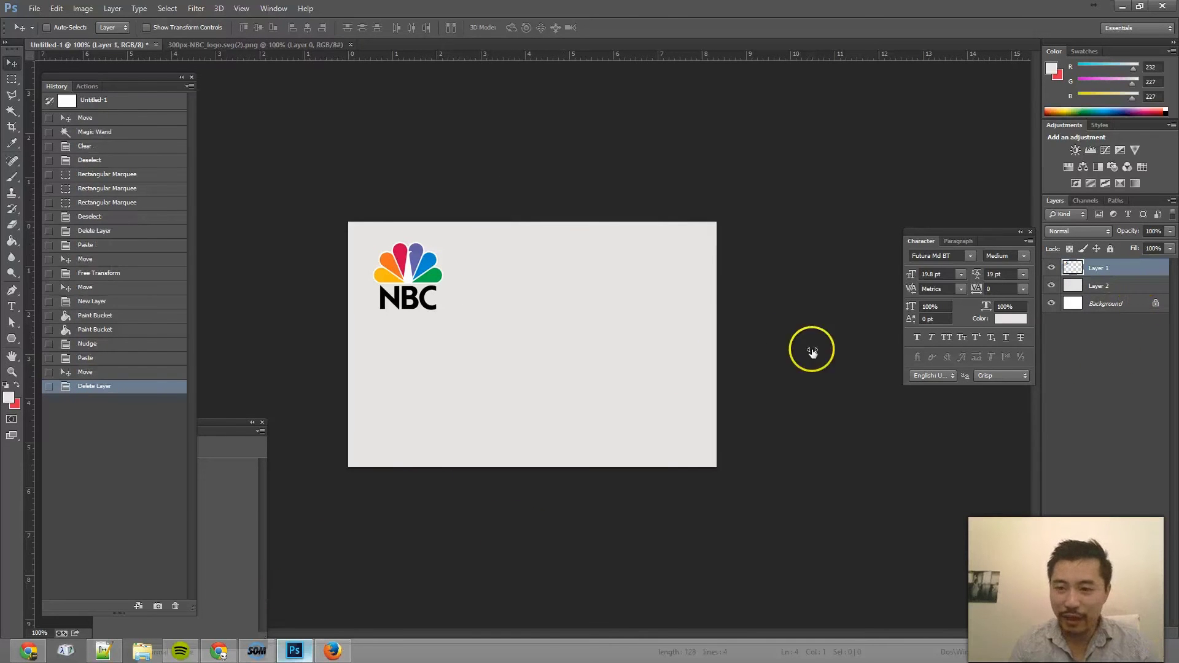
# Save the transparent Los Angeles Times logo from Chrome to the Desktop as la-times-transparent.png.
pyautogui.click(233, 650)
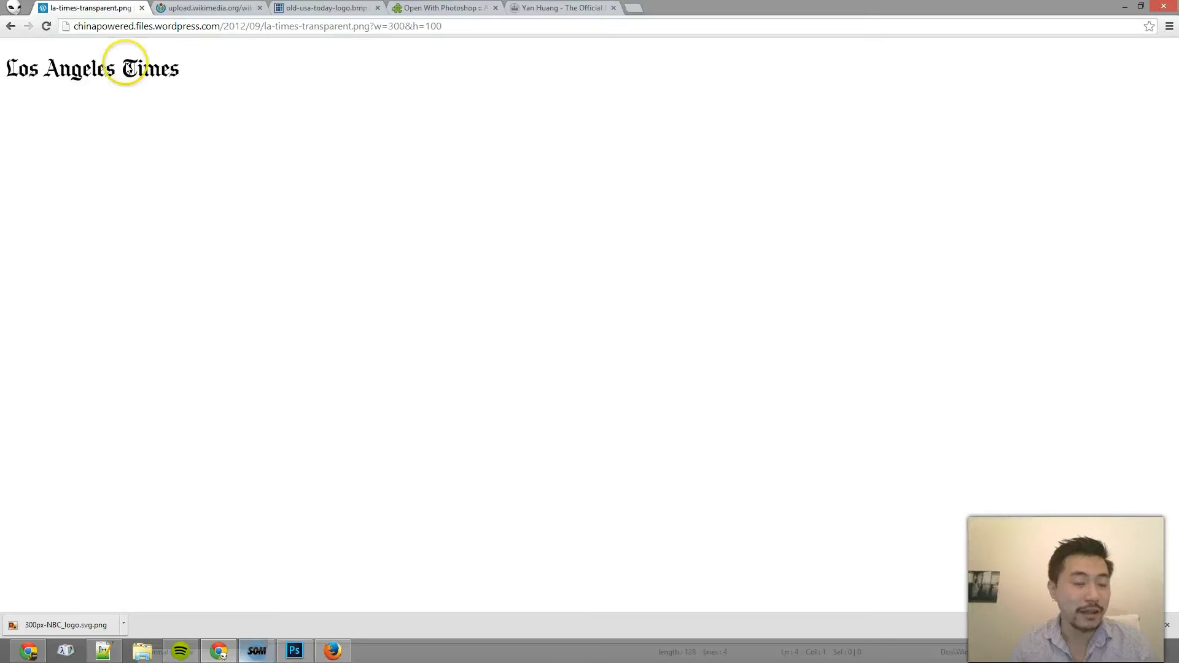
pyautogui.rightClick(161, 74)
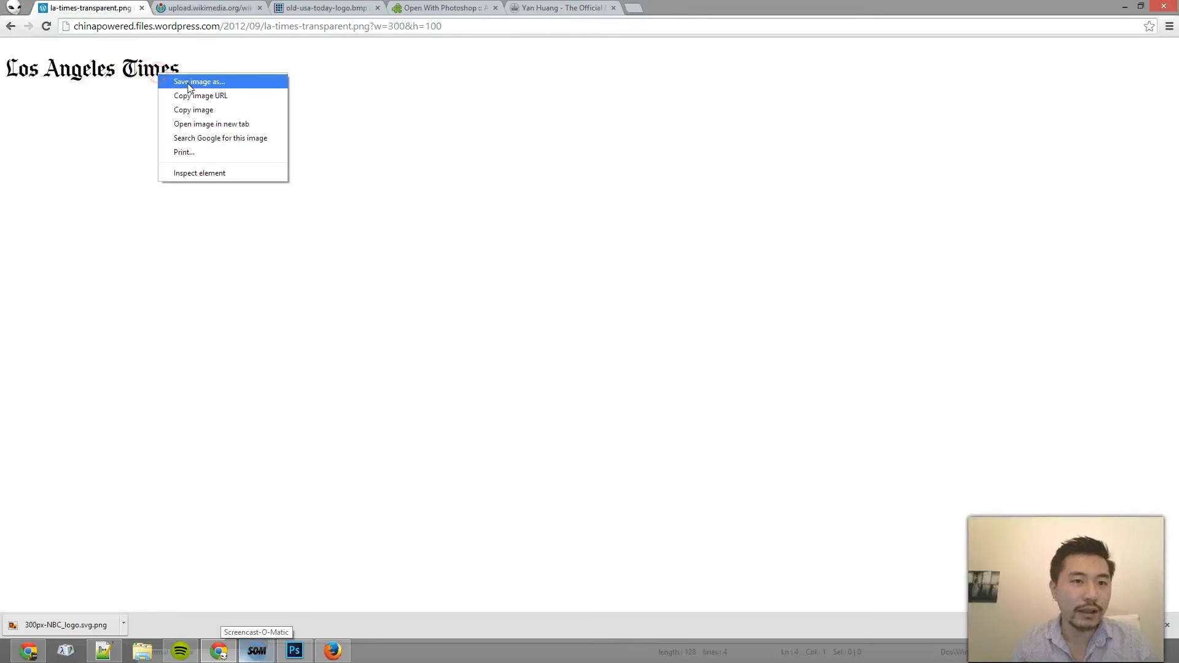
pyautogui.click(189, 86)
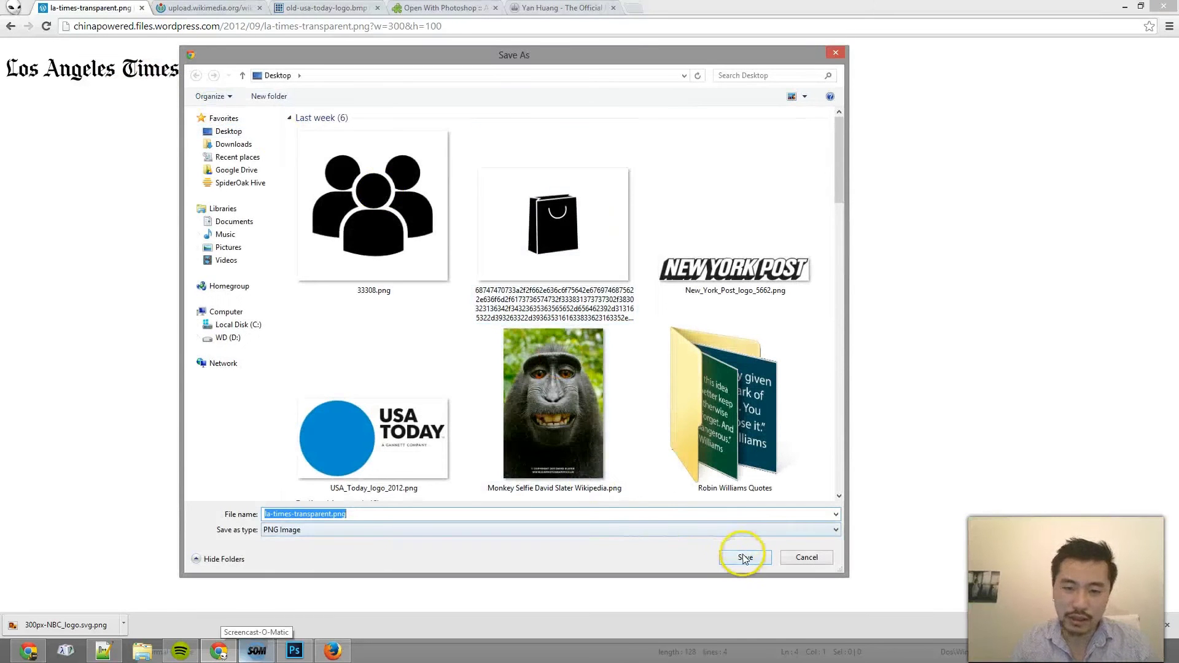
pyautogui.click(744, 558)
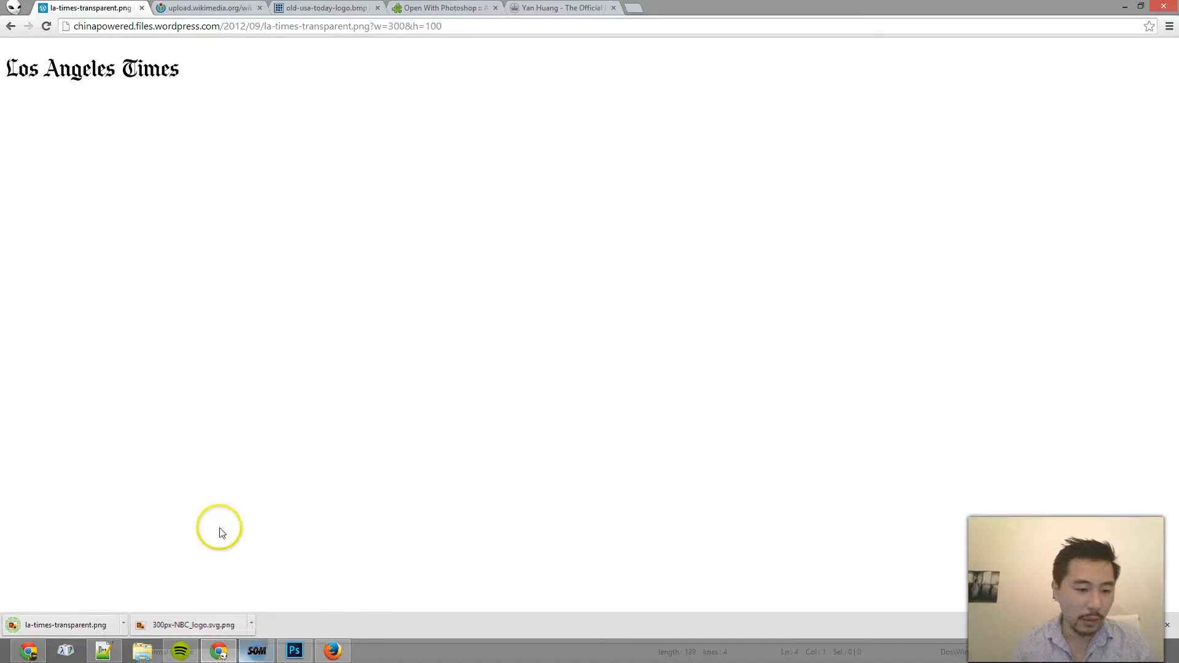
# Open la-times-transparent.png from the Desktop in Photoshop, accepting the colour profile warning.
pyautogui.click(295, 651)
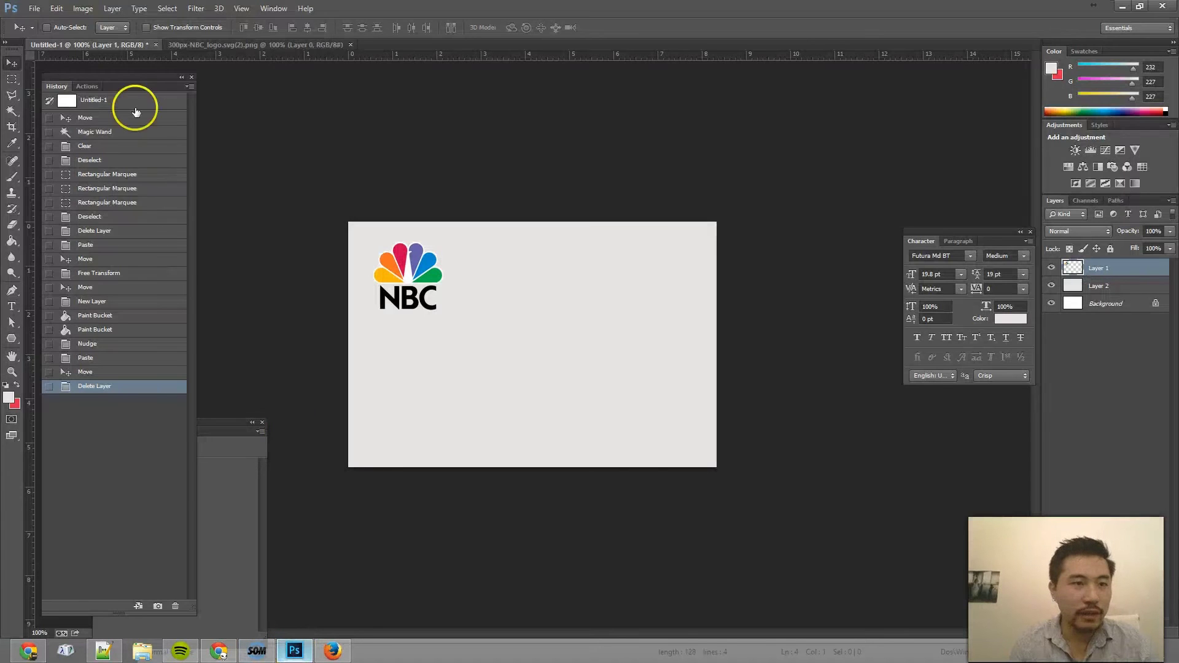
pyautogui.click(37, 9)
pyautogui.click(46, 36)
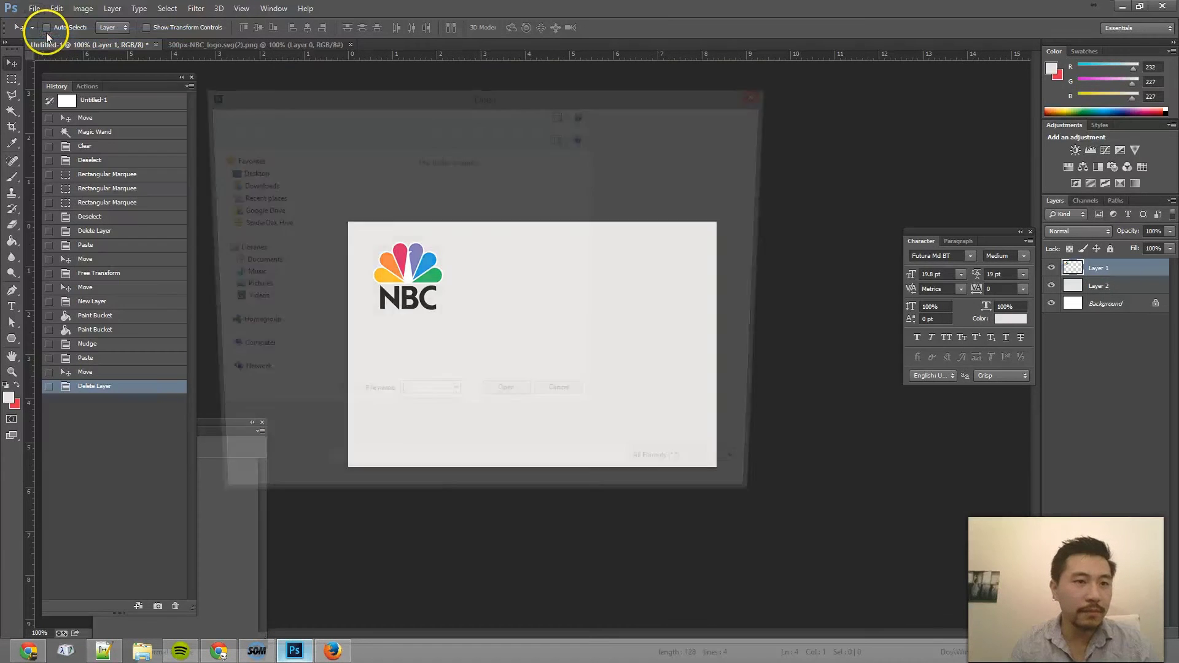
pyautogui.doubleClick(377, 303)
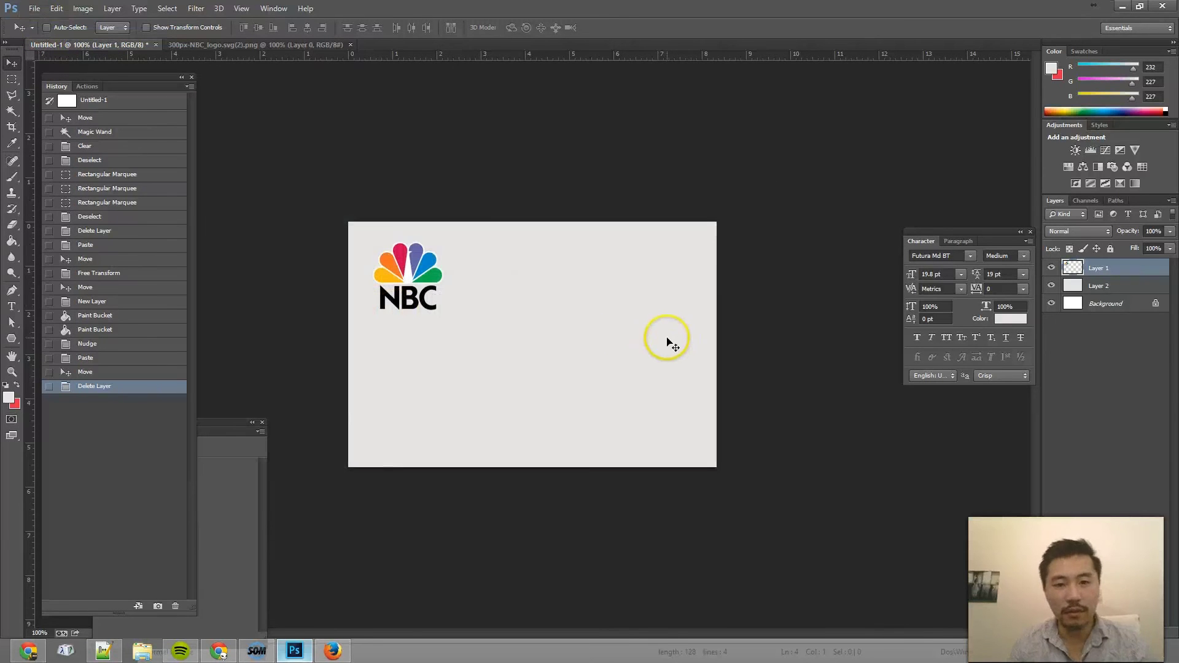
pyautogui.click(583, 245)
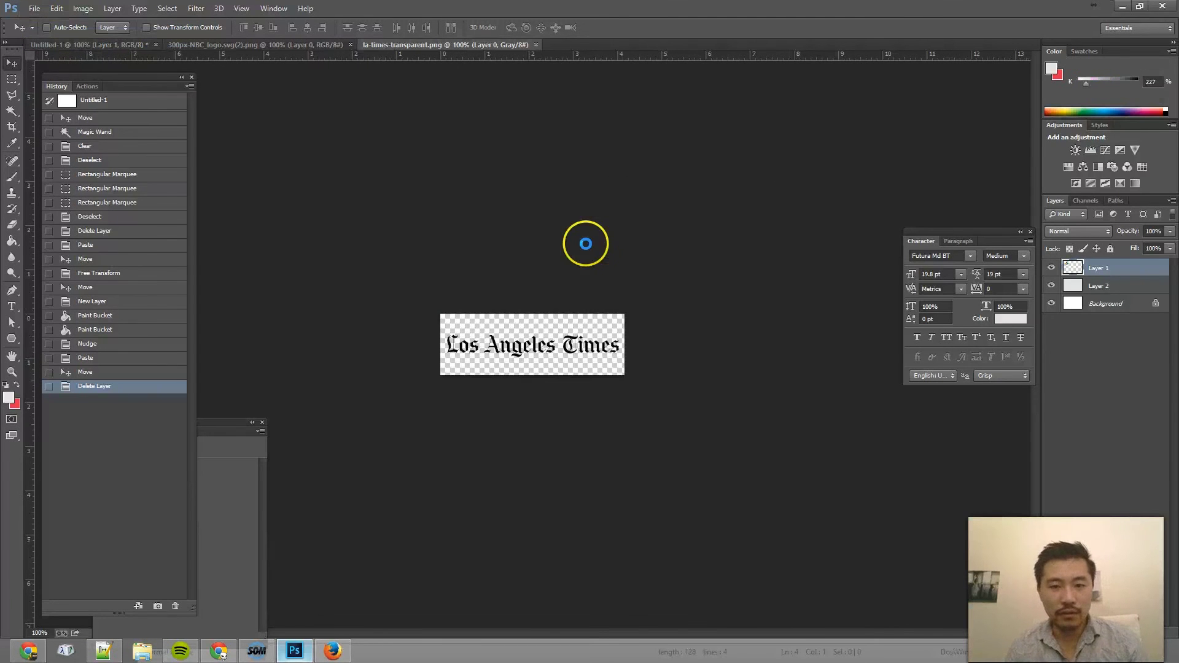
# Draw a rectangular marquee selection around the whole Los Angeles Times logo.
pyautogui.hotkey('ctrl', 'a')
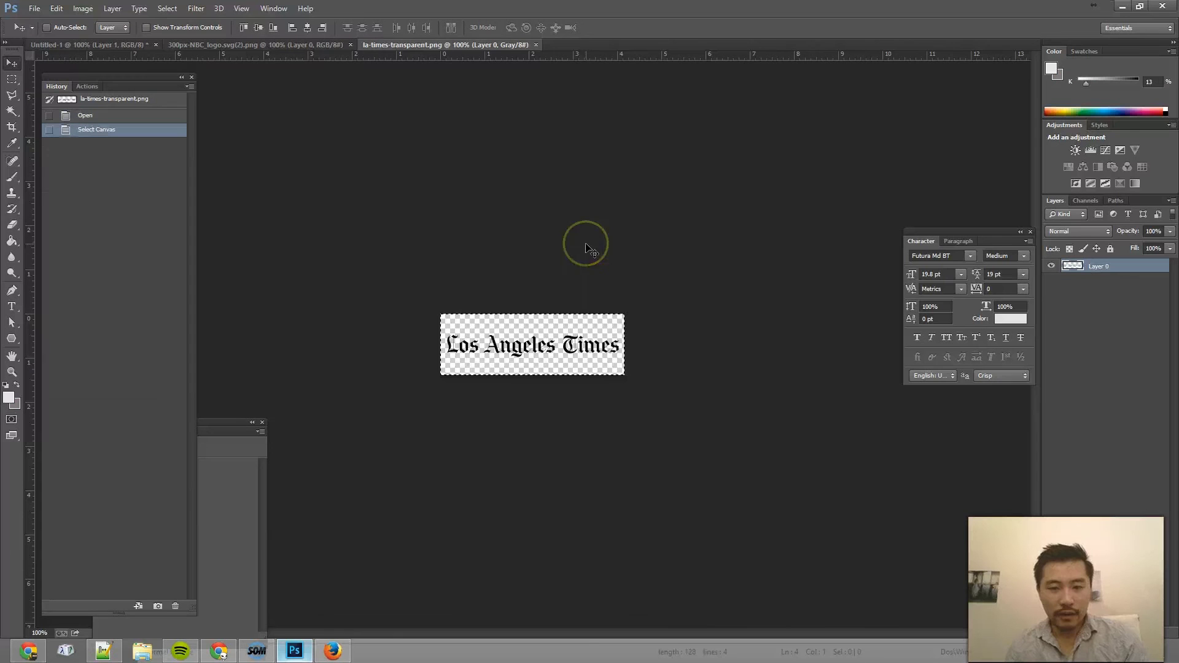
pyautogui.click(67, 10)
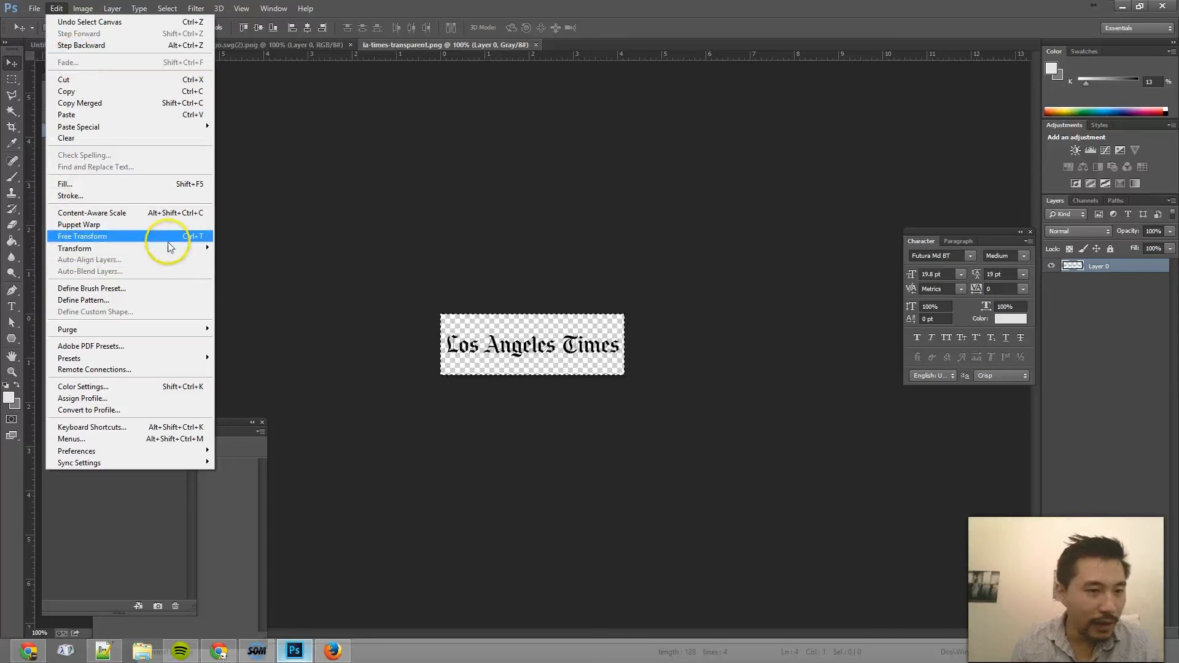
pyautogui.click(329, 179)
pyautogui.press('m')
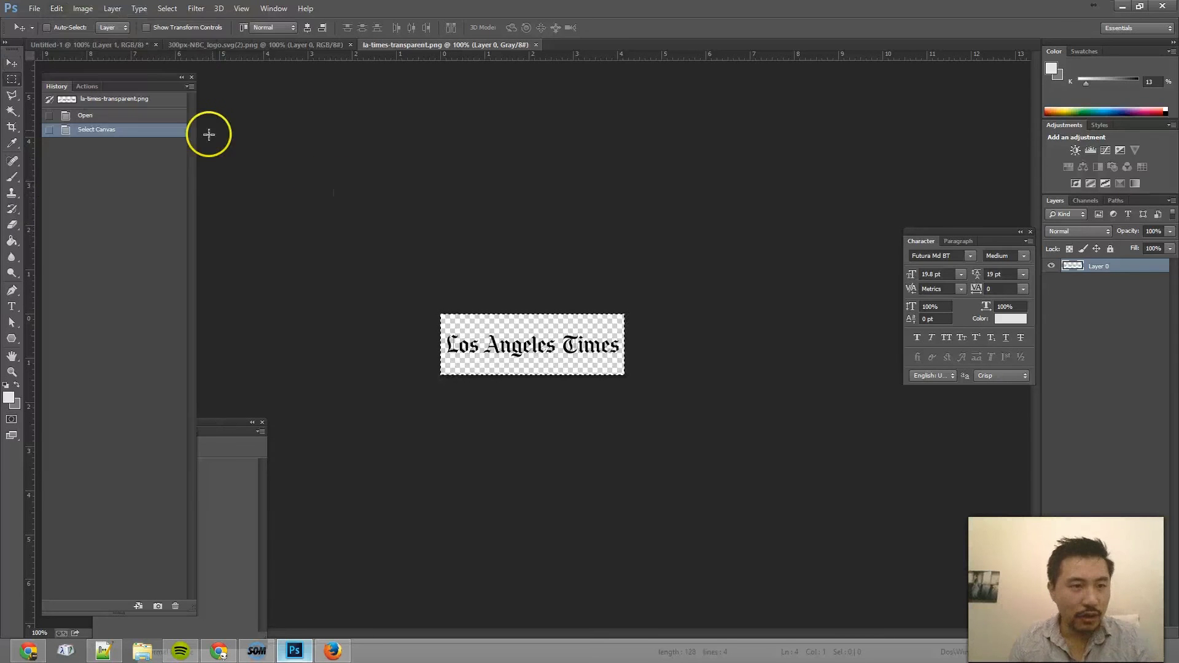
pyautogui.click(213, 126)
pyautogui.click(11, 78)
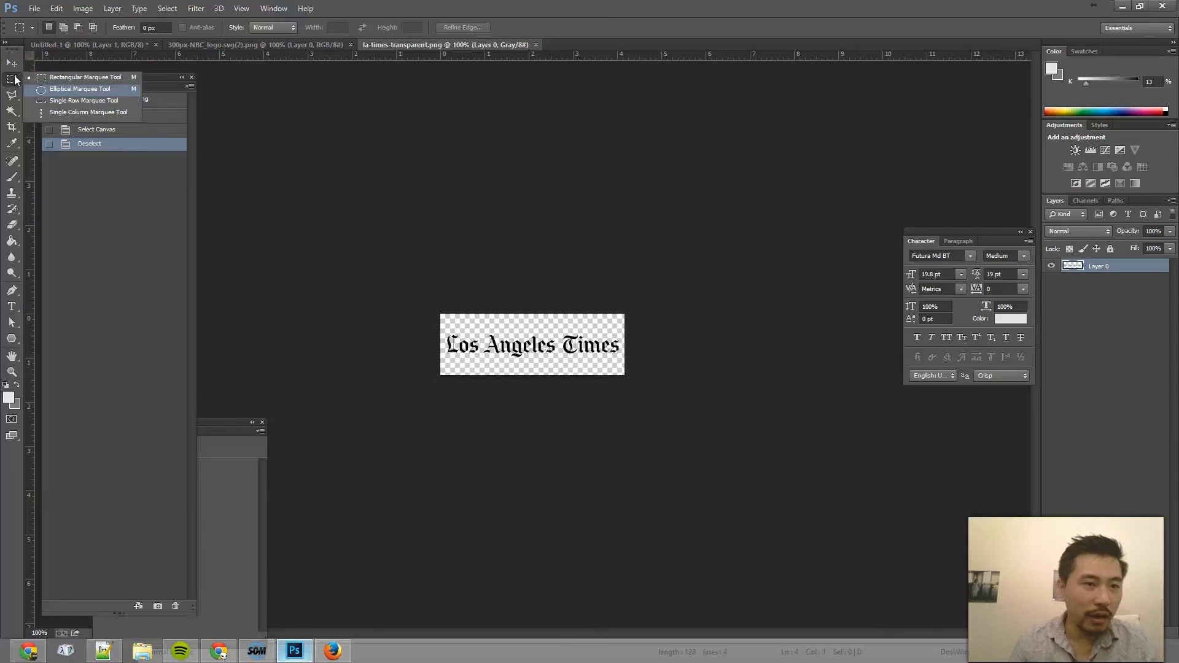
pyautogui.click(524, 287)
pyautogui.moveTo(389, 258); pyautogui.dragTo(805, 494)
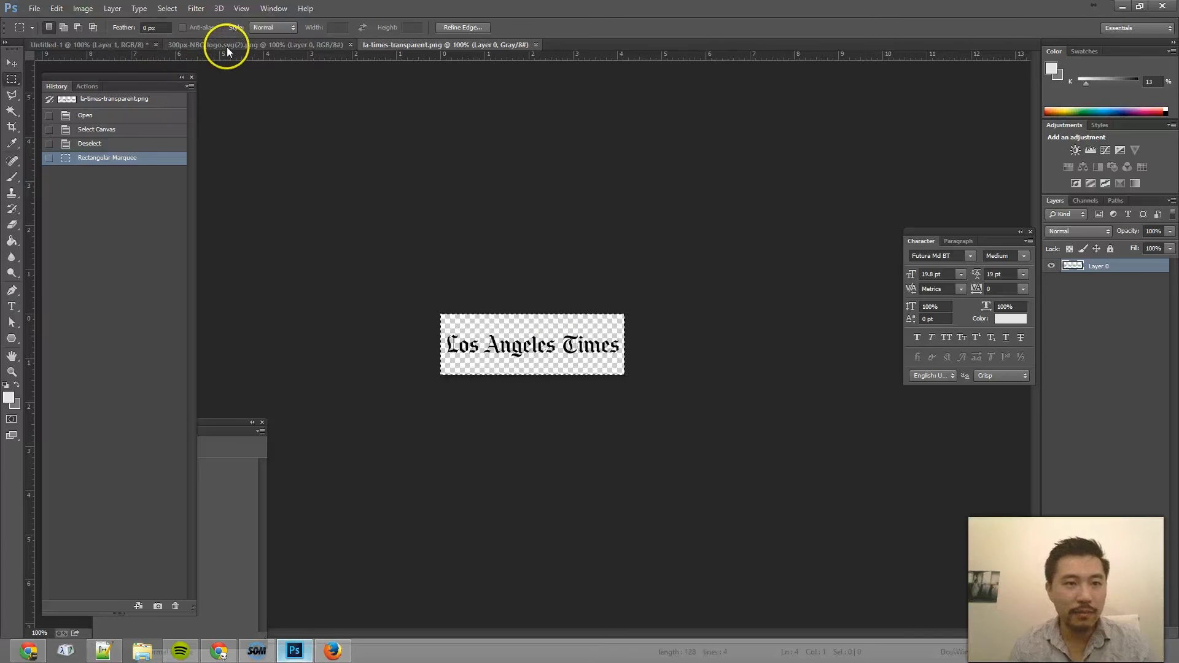
# Paste the Los Angeles Times logo into the gray Untitled-1 canvas, right of the NBC peacock.
pyautogui.click(132, 45)
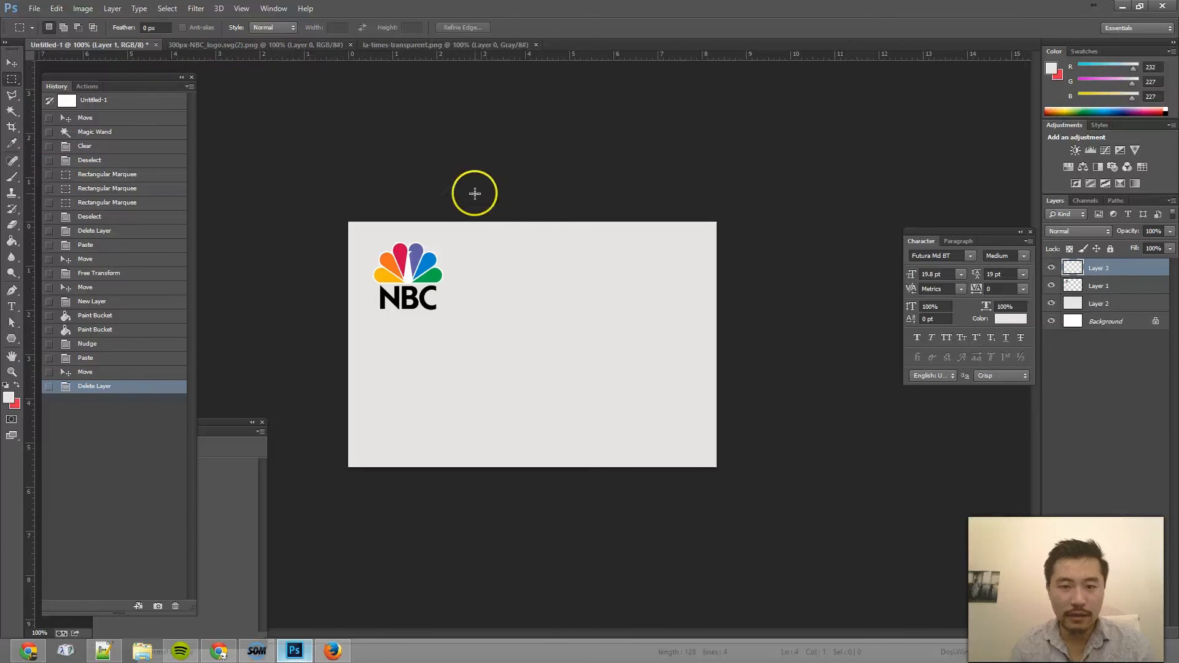
pyautogui.hotkey('ctrl', 'v')
pyautogui.press('v')
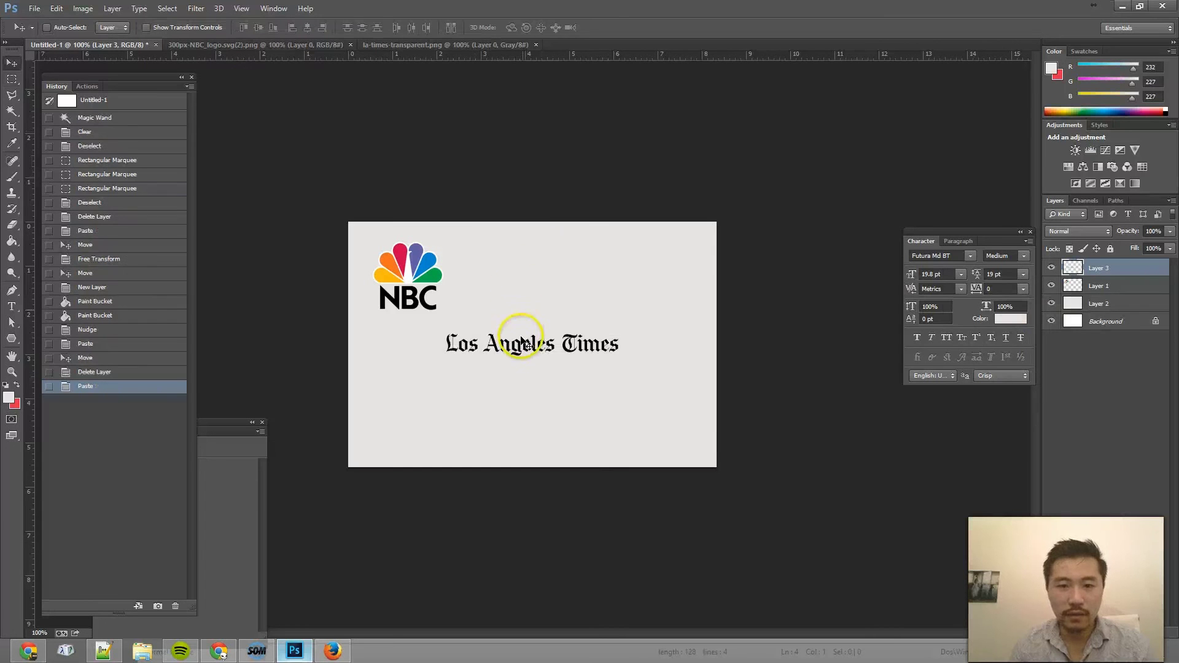
pyautogui.moveTo(524, 344); pyautogui.dragTo(556, 283)
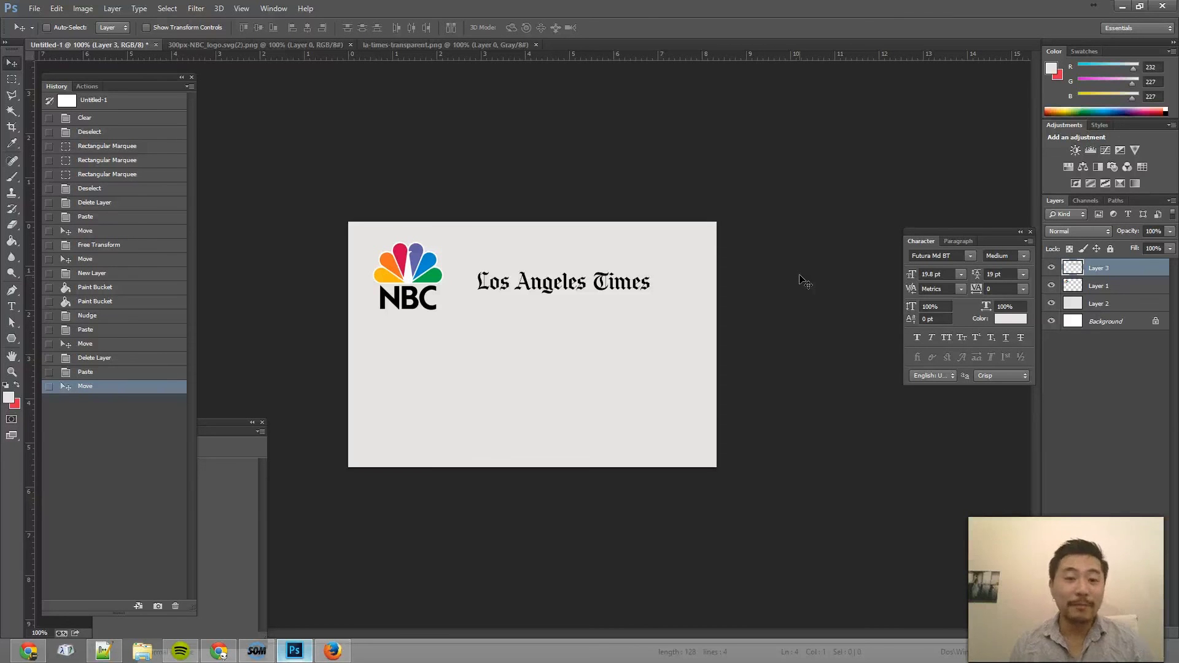
# Bring Chrome forward and scroll down through the posts on the personal blog tab.
pyautogui.click(359, 354)
pyautogui.click(232, 656)
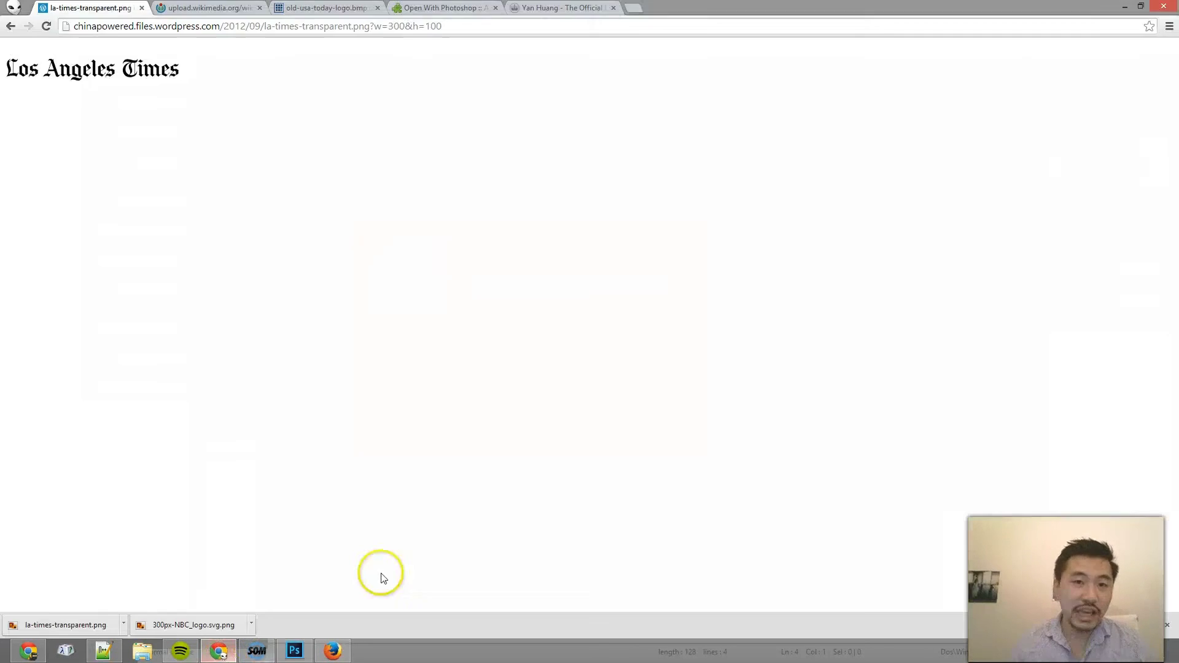
pyautogui.click(561, 8)
pyautogui.scroll(-5, 197, 210)
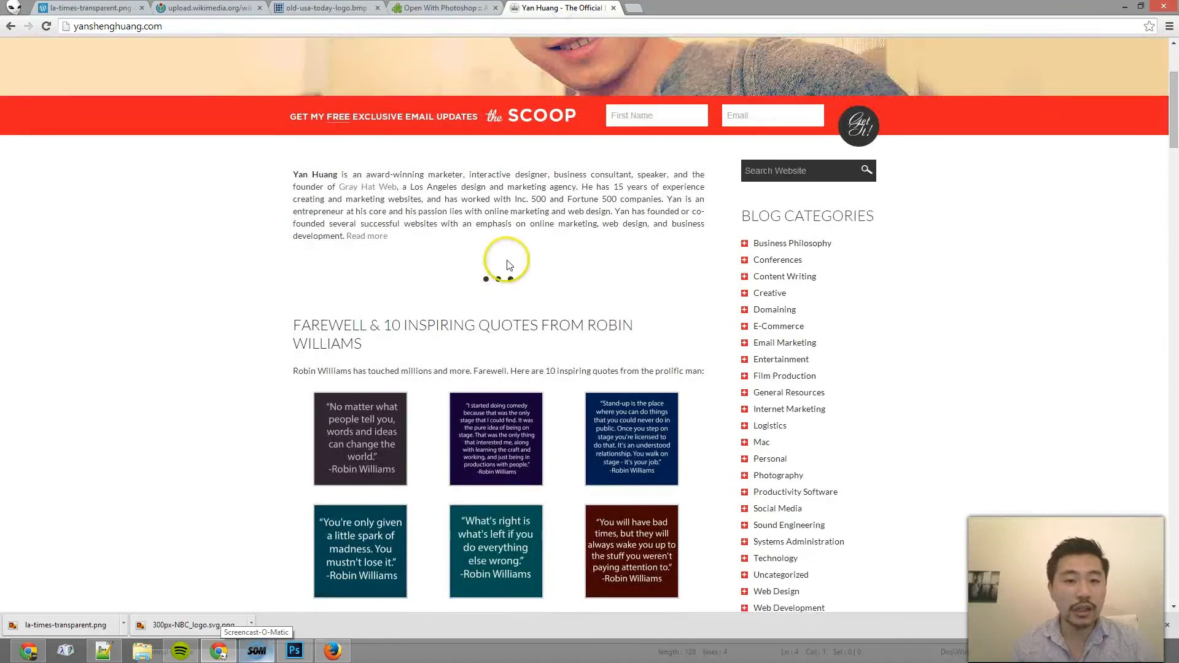
pyautogui.scroll(-9, 610, 233)
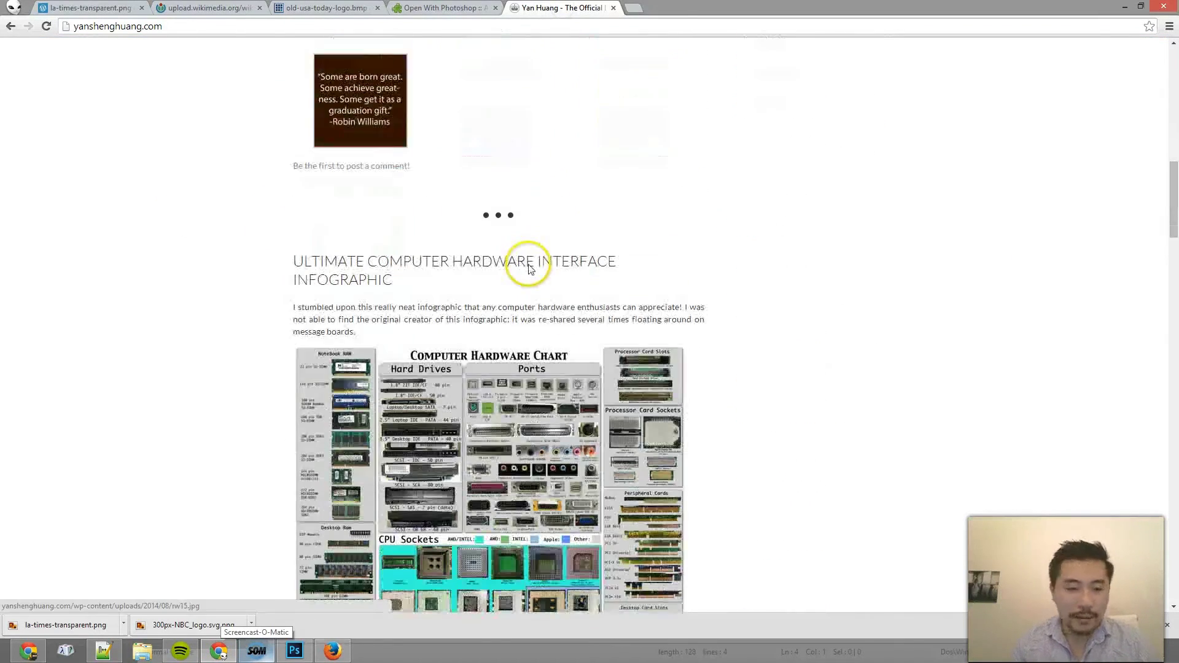
pyautogui.scroll(-2, 182, 244)
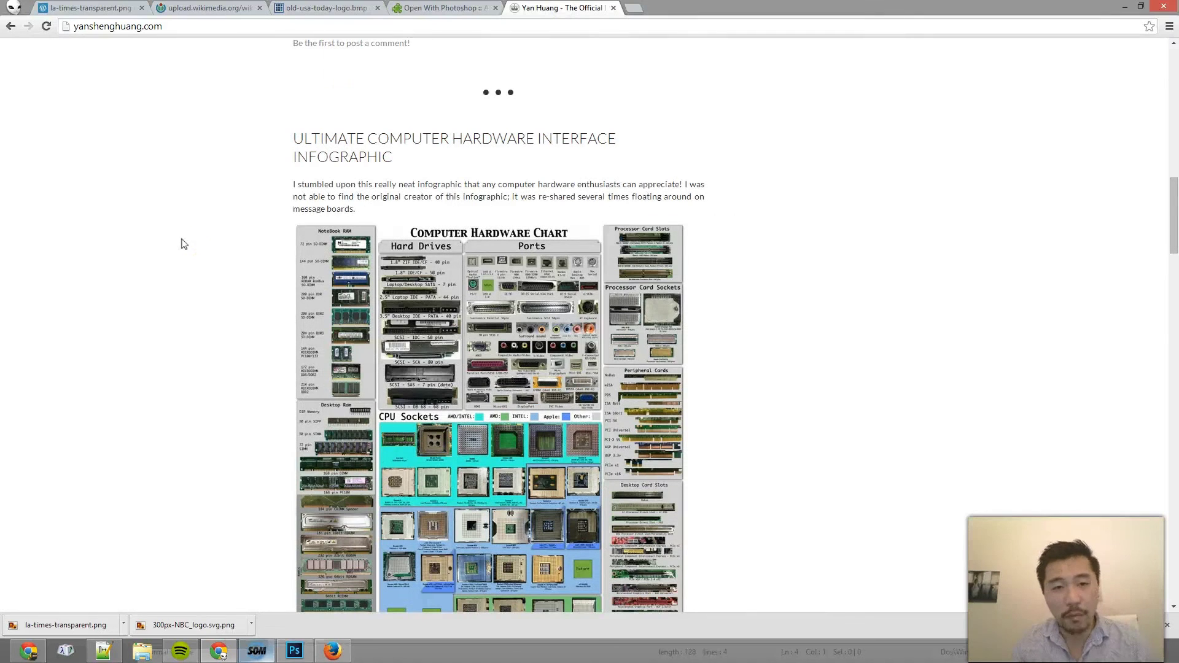
pyautogui.scroll(-20, 183, 239)
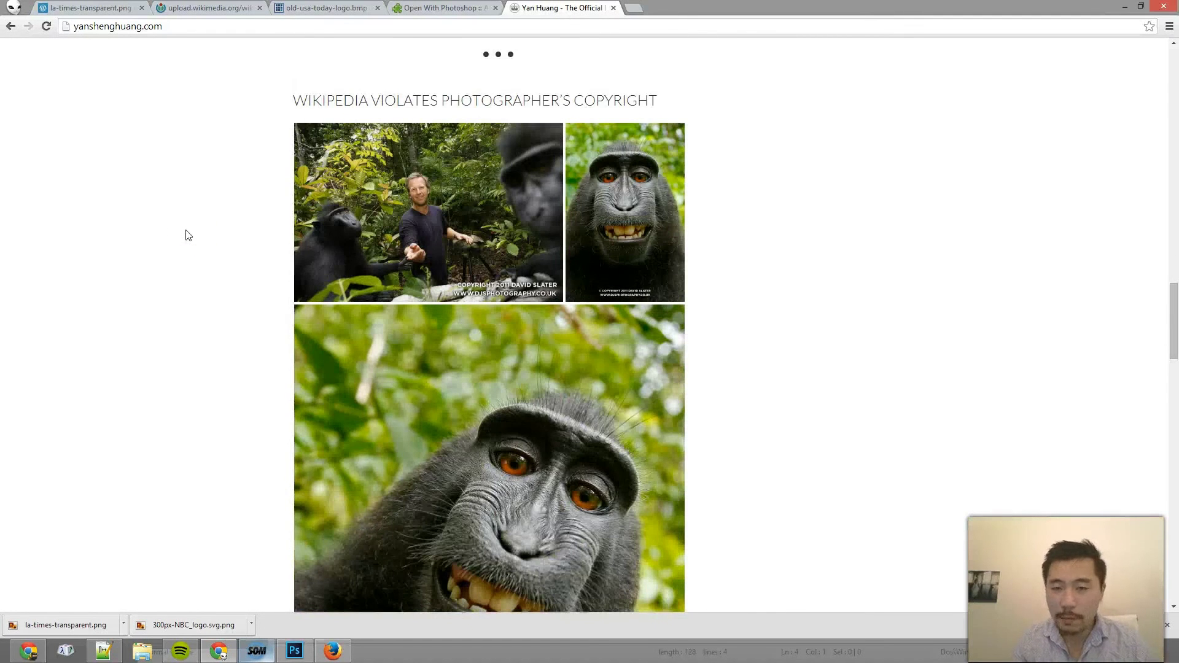
pyautogui.scroll(-18, 186, 235)
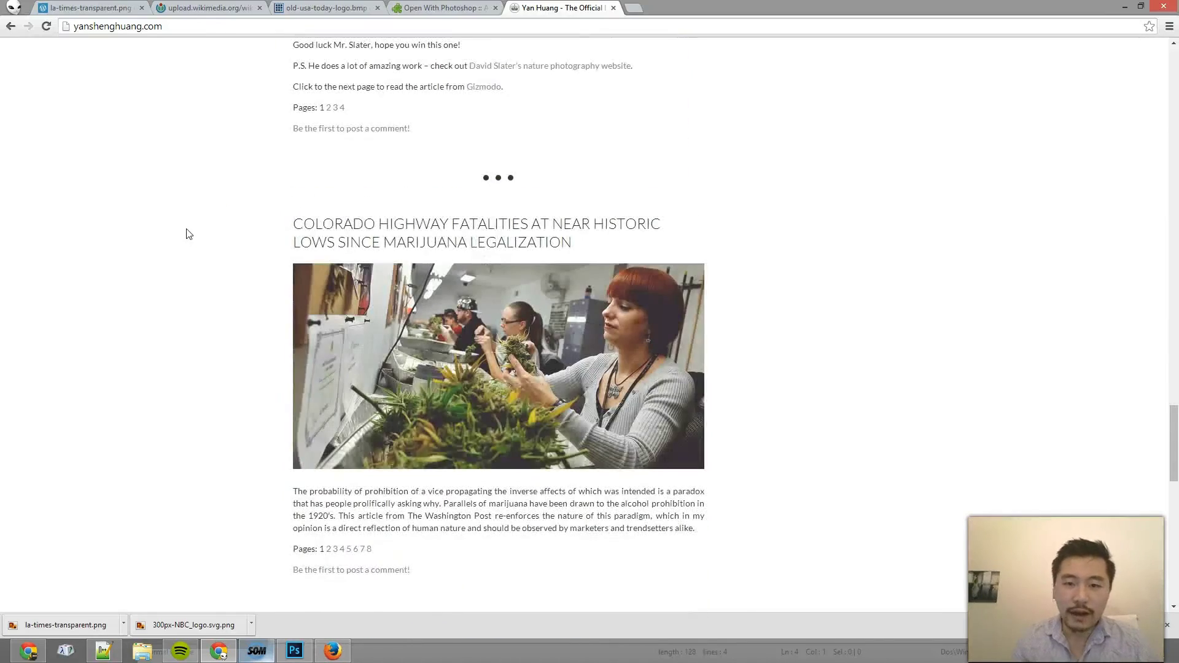
pyautogui.click(529, 233)
pyautogui.scroll(-11, 716, 234)
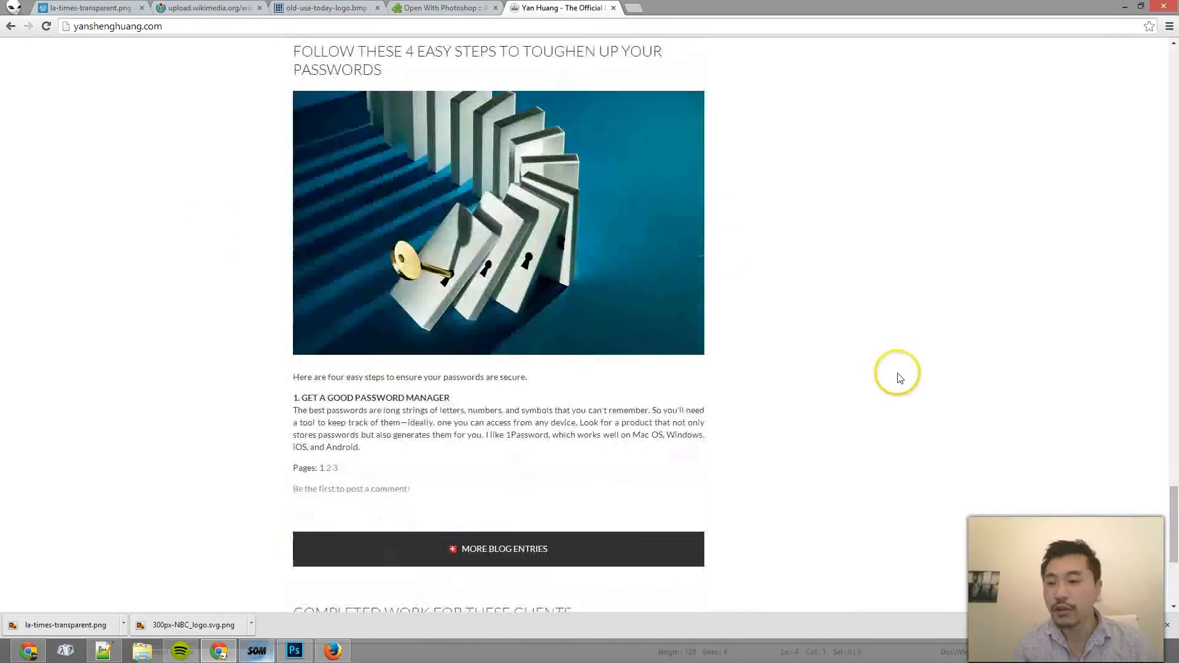
# Return to the top of the blog page to view its header.
pyautogui.press('Home')
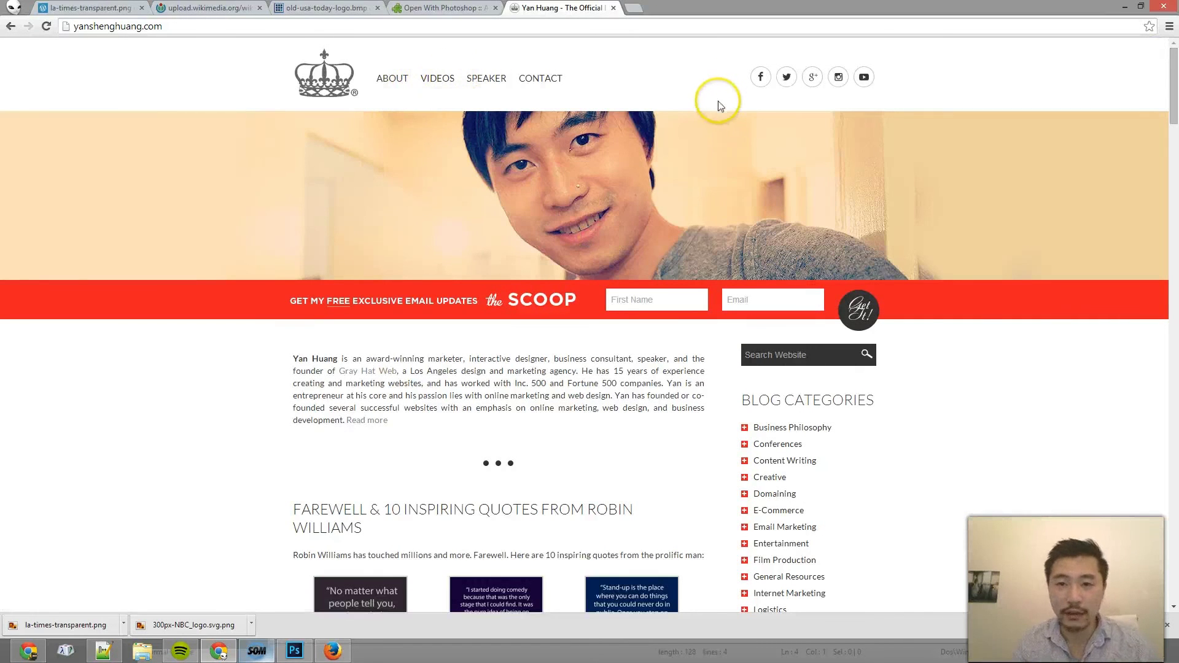
pyautogui.moveTo(764, 87)
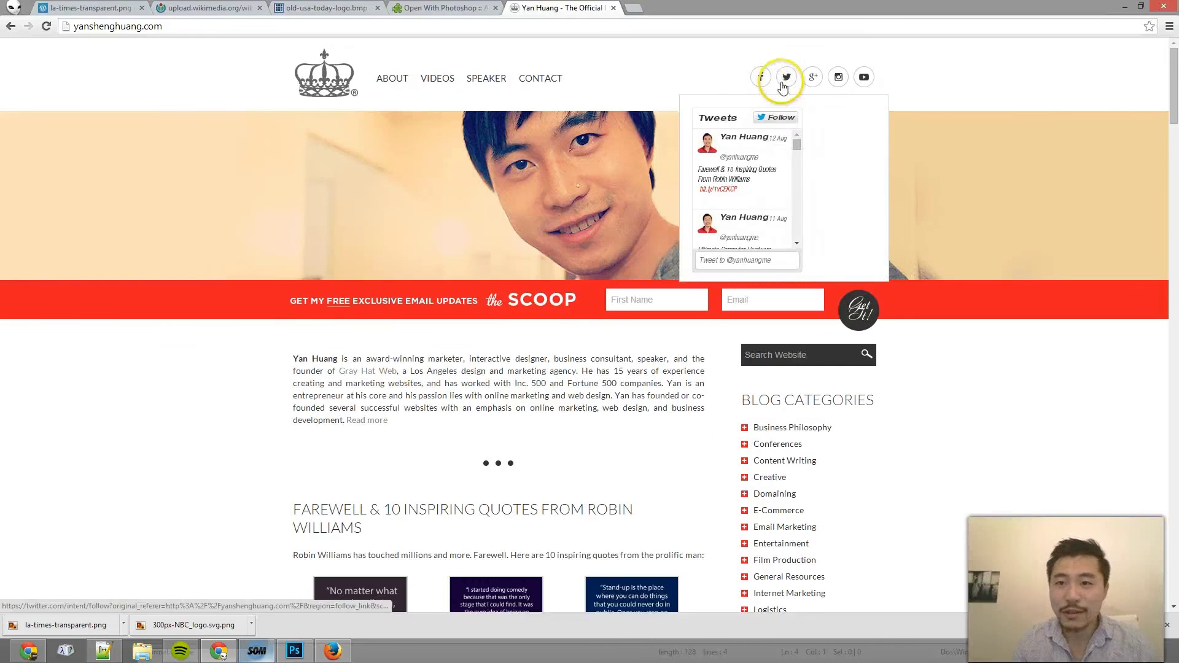
pyautogui.moveTo(807, 86)
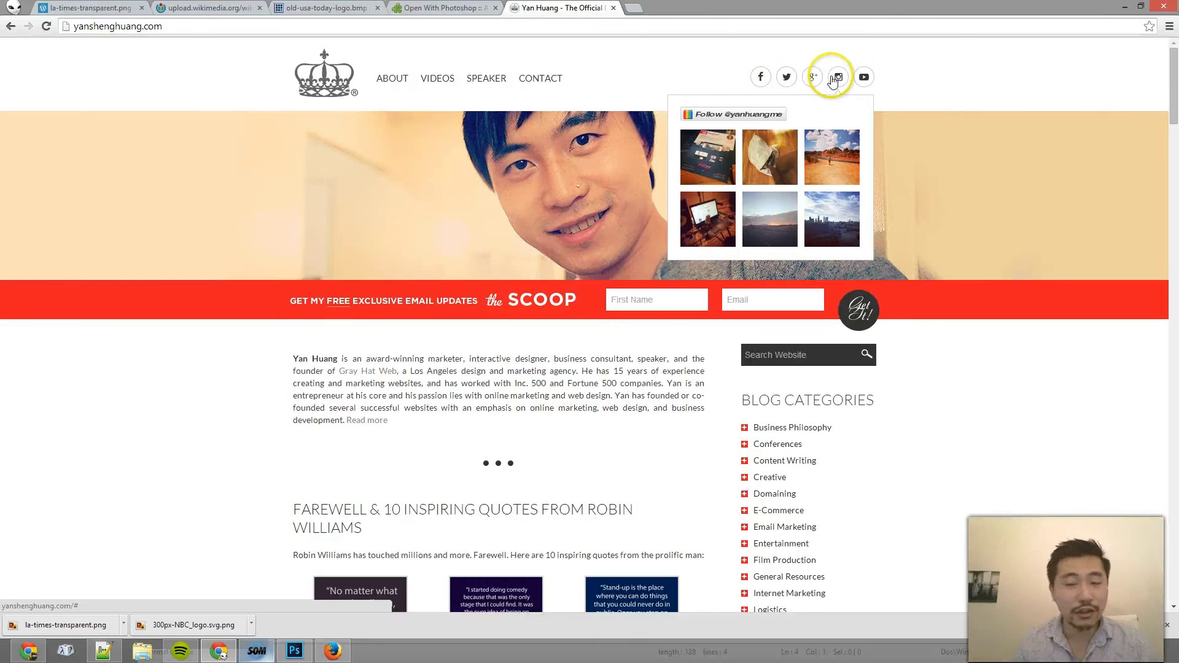